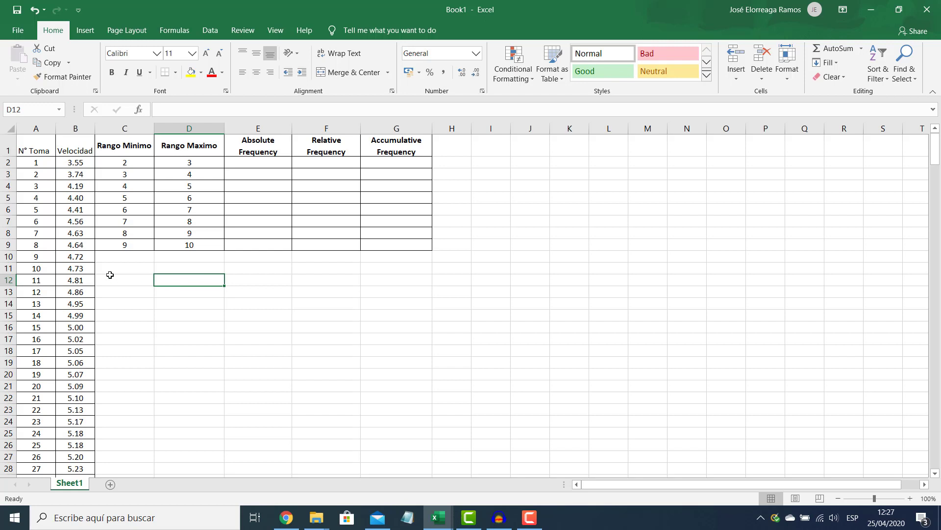
Review the sorted readings in the Velocidad column from the first row to the last and return to the top
click(110, 277)
click(122, 262)
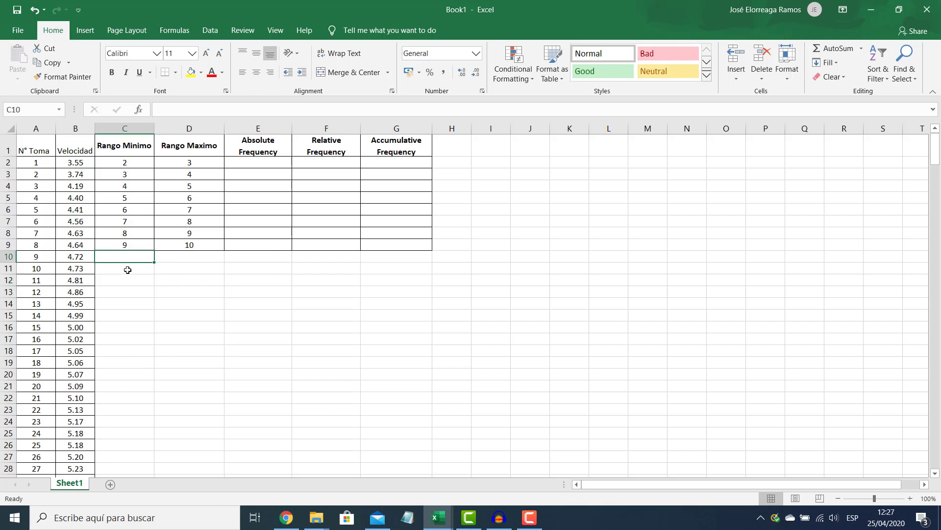
click(191, 292)
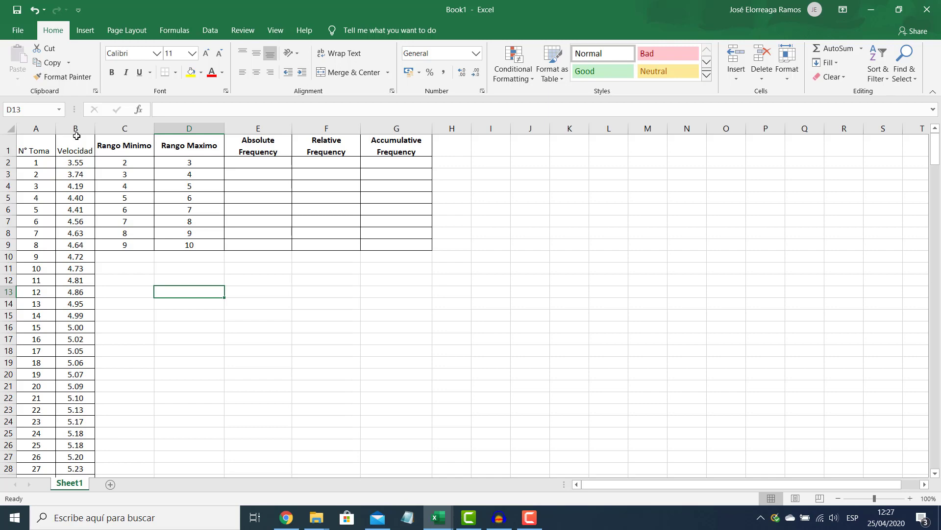
scroll(76, 136, down, 20)
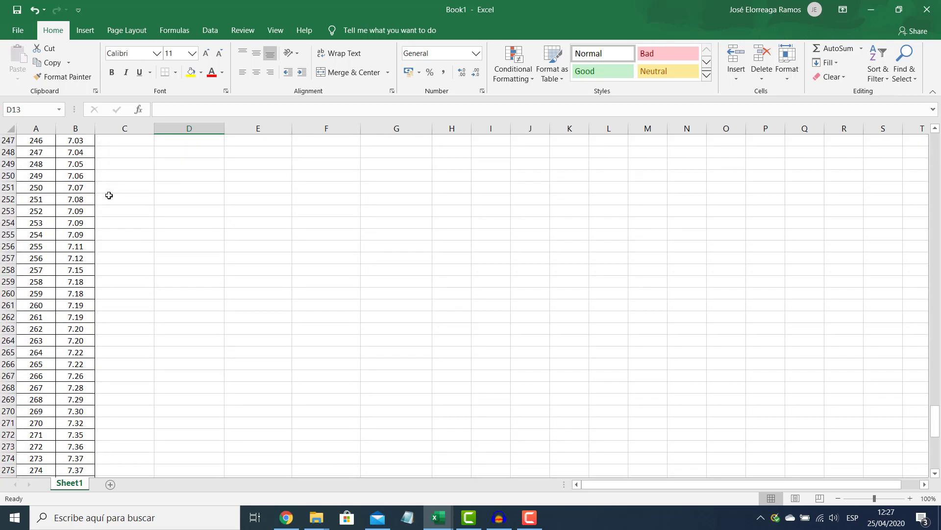
scroll(118, 203, down, 6)
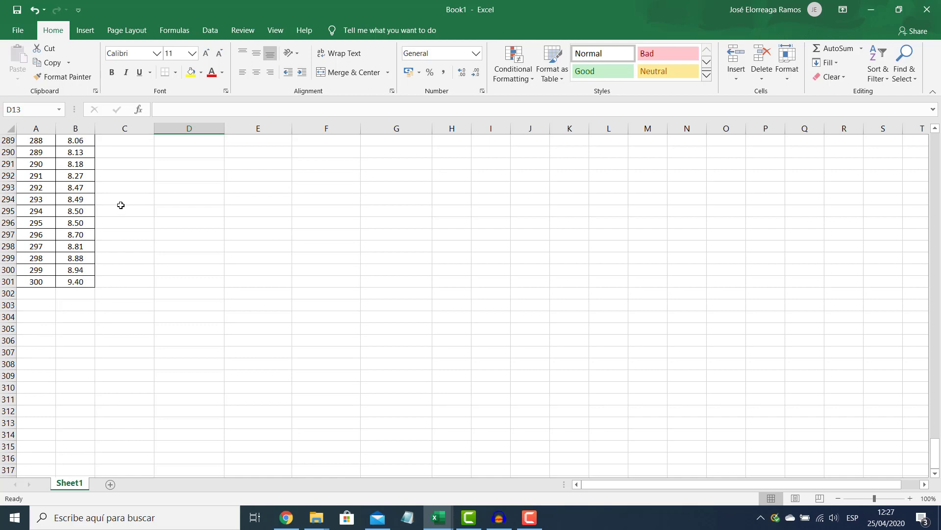
scroll(121, 205, up, 20)
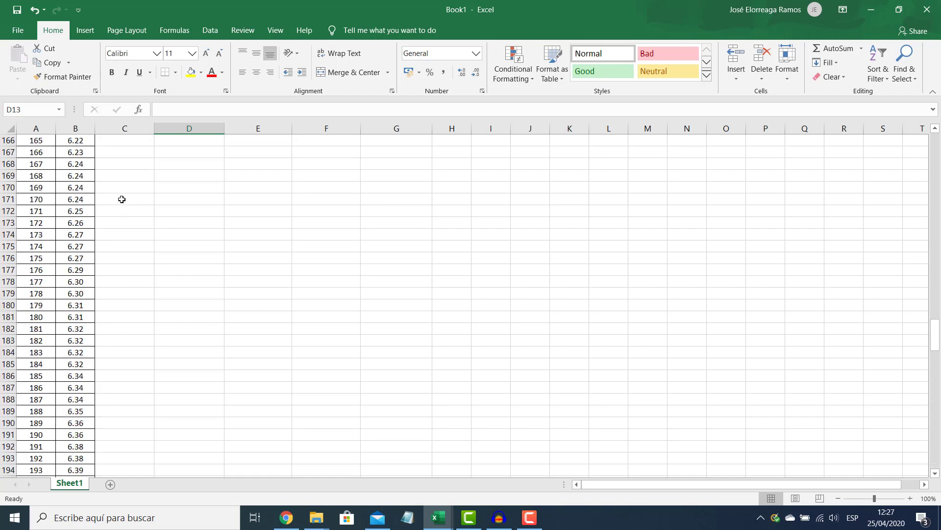
scroll(122, 199, up, 20)
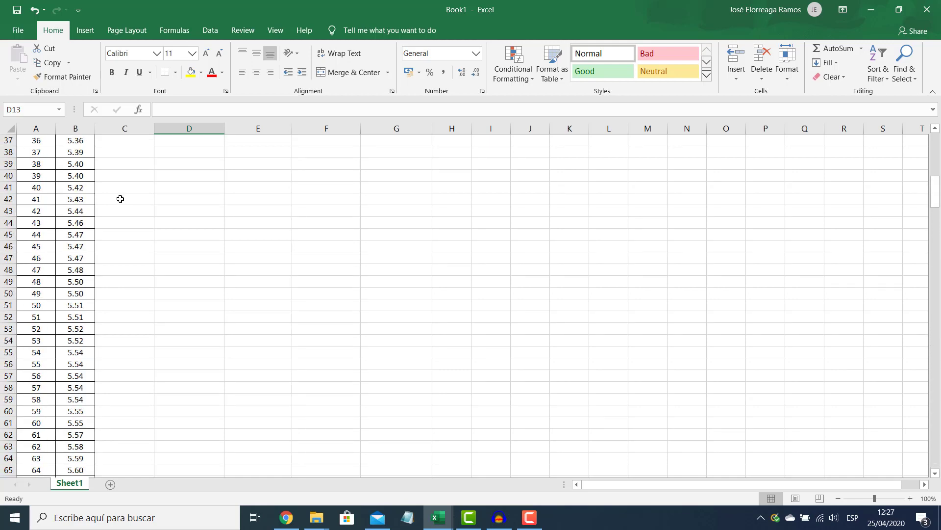
scroll(120, 198, up, 12)
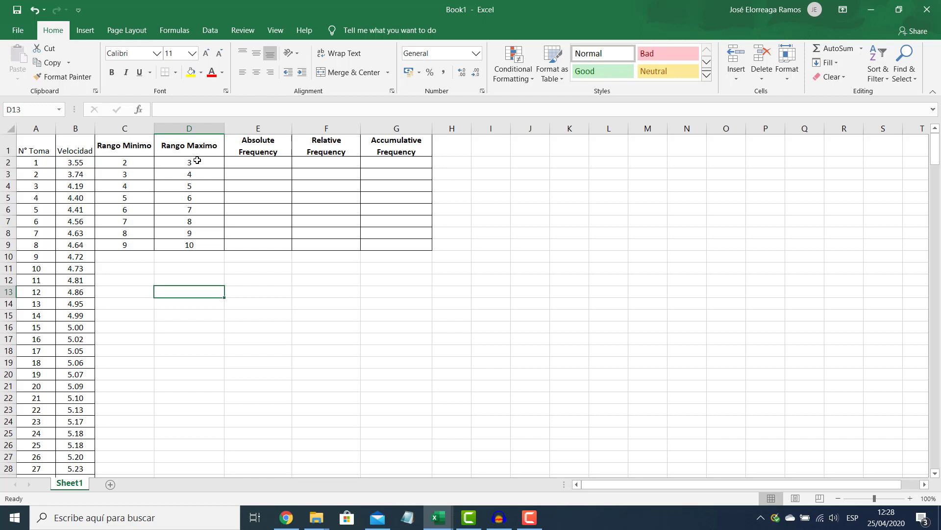
Examine the limits of the first range in row 2 and go down the Rango Maximo column
click(127, 164)
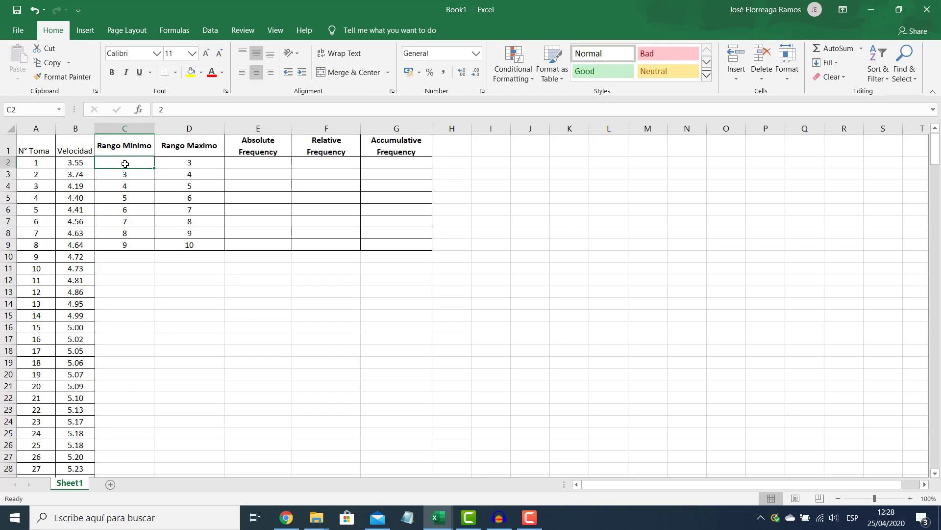
click(181, 161)
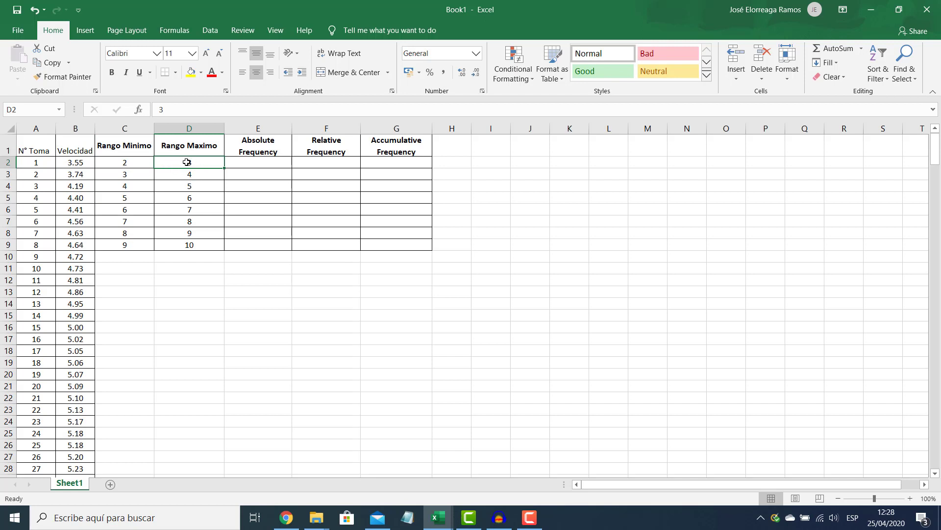
key(Down)
key(Down)
key(Down)
key(Down)
key(Down)
key(Down)
key(Down)
key(Down)
key(Down)
key(Down)
key(Down)
key(Down)
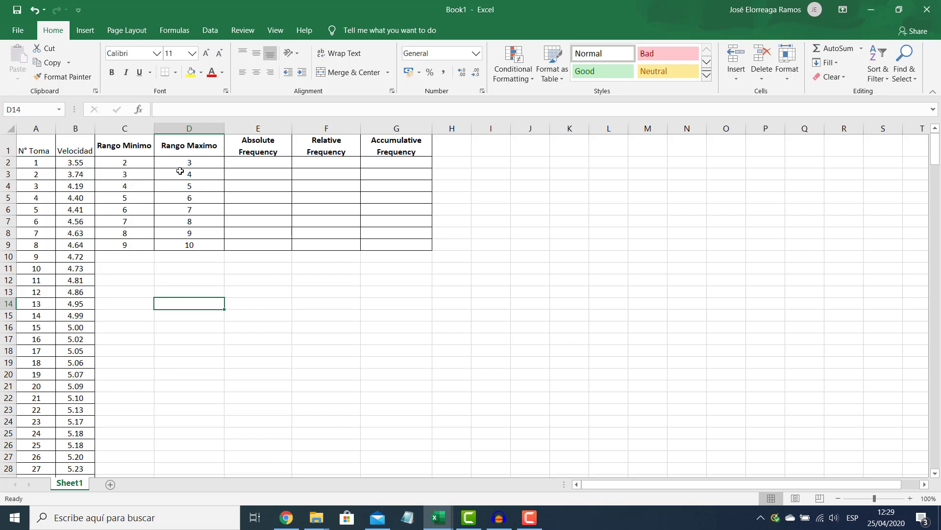
click(193, 264)
click(208, 301)
click(170, 259)
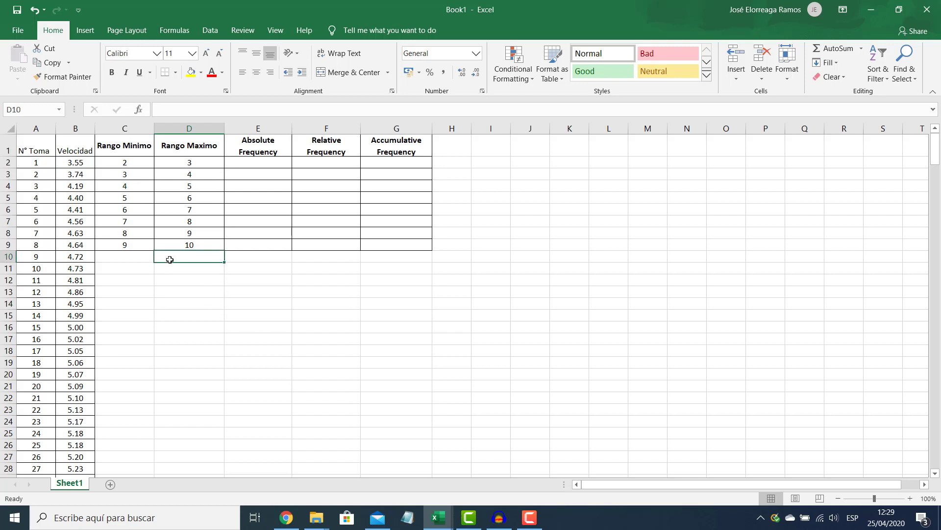
Compare the Rango Minimo and Rango Maximo limits of the ranges in rows 2 to 9
click(122, 164)
click(189, 173)
click(189, 206)
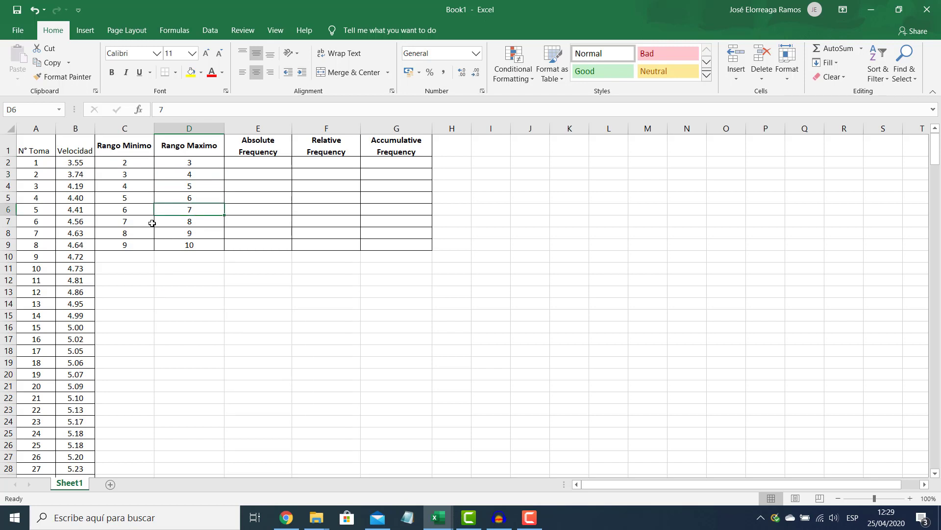
click(150, 222)
click(132, 199)
click(127, 182)
click(126, 163)
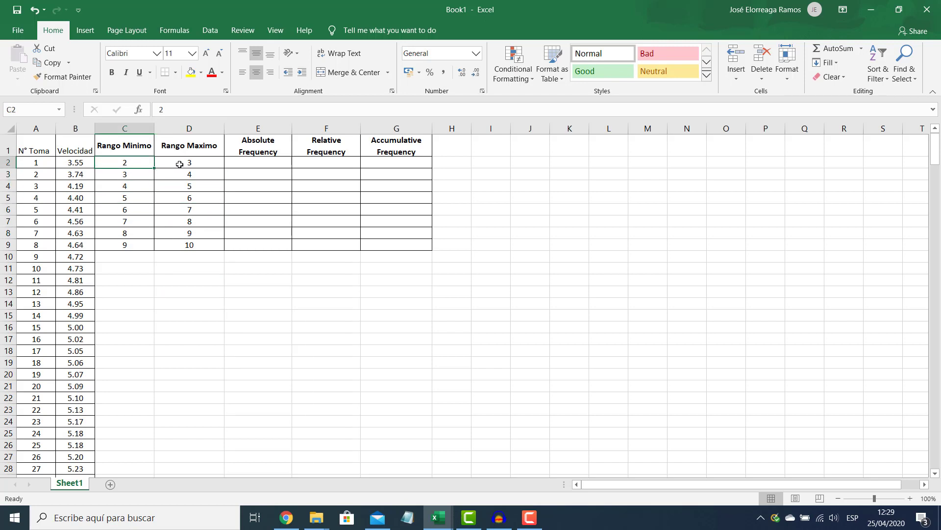
click(180, 164)
click(199, 187)
click(199, 222)
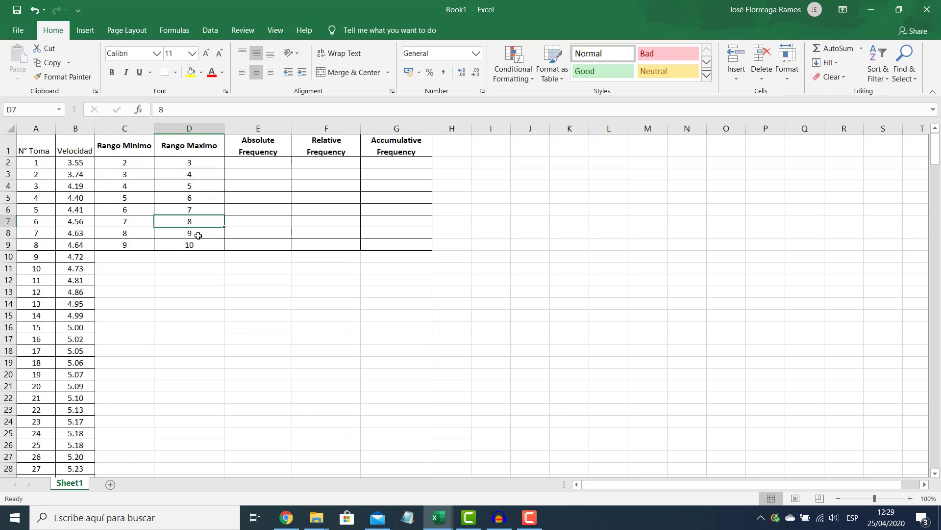
click(198, 235)
click(199, 245)
click(140, 244)
click(139, 211)
click(134, 173)
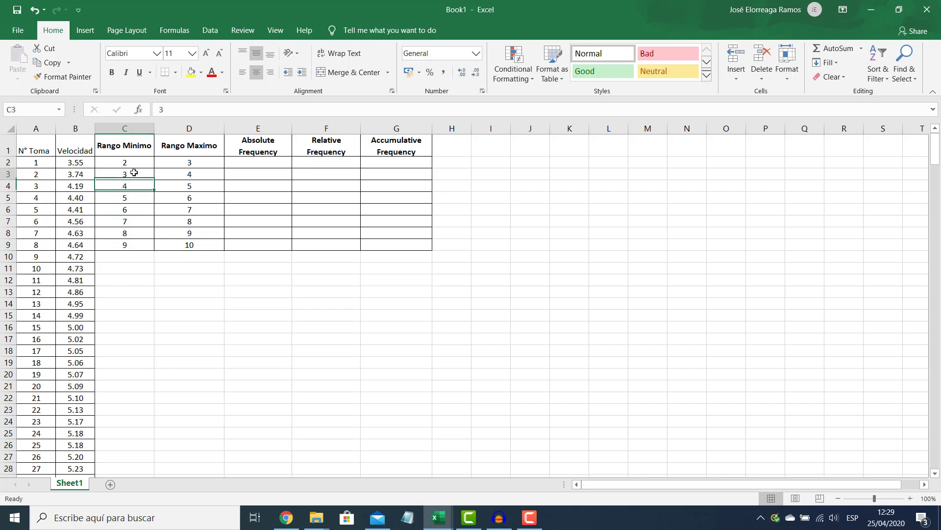
click(190, 174)
click(191, 210)
click(192, 174)
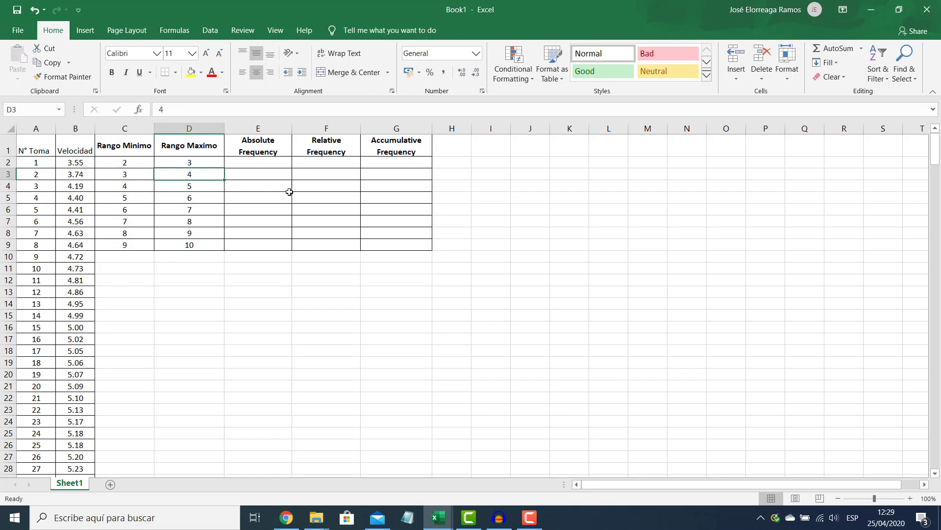
Highlight the first velocity reading, cell B2, with a yellow fill
click(258, 164)
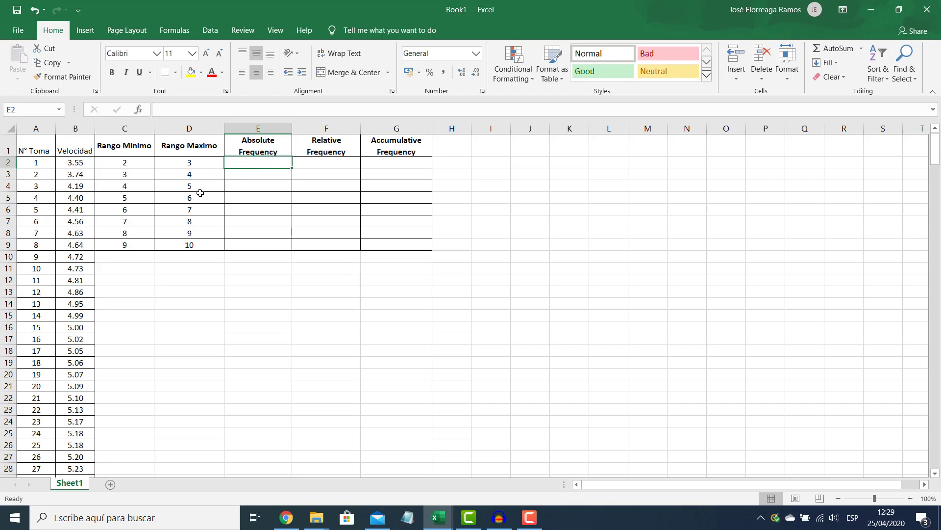
click(62, 162)
click(191, 72)
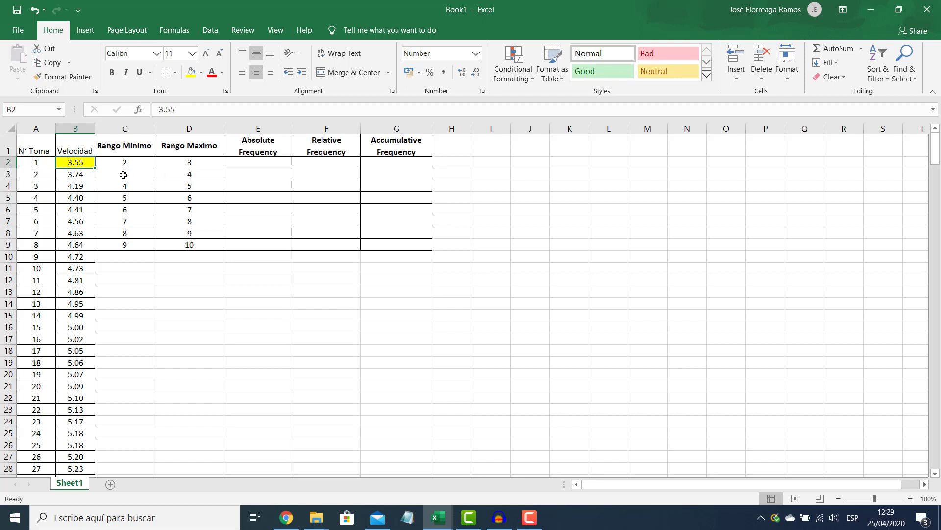
Enter 0 as the absolute, relative and accumulative frequency of the 2 to 3 range in E2, F2 and G2
drag(112, 175, 188, 175)
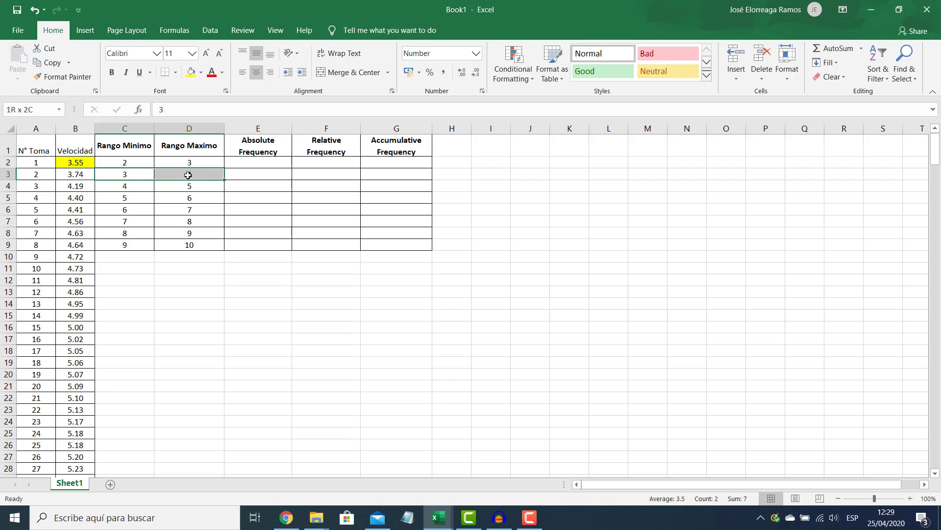
click(258, 164)
text(0)
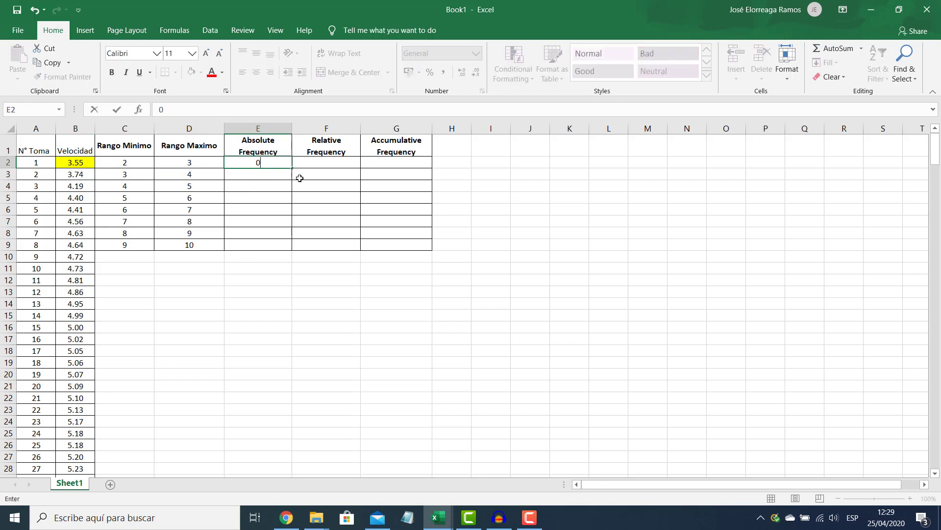
click(325, 165)
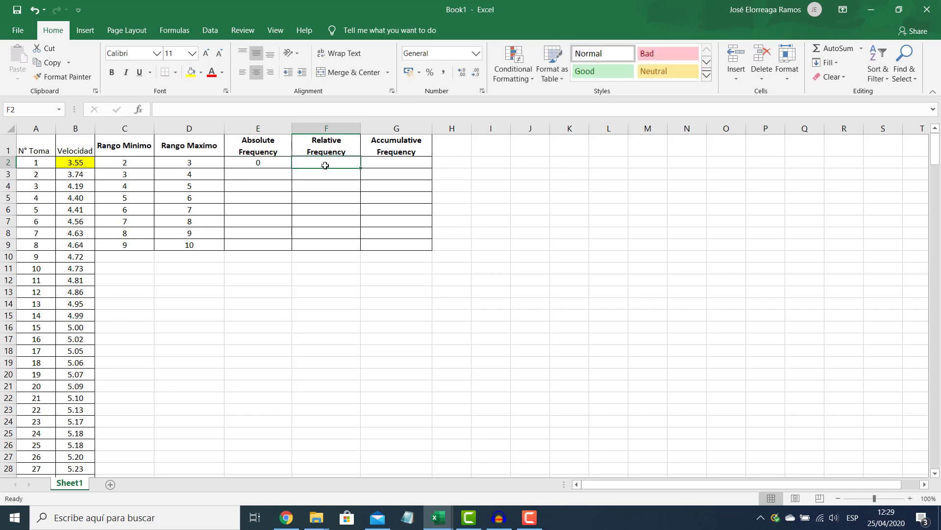
text(0)
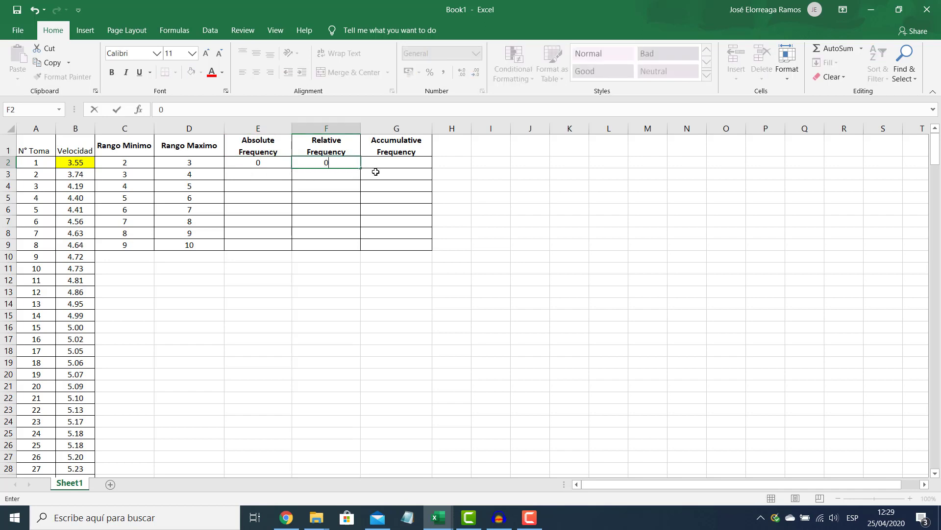
click(400, 163)
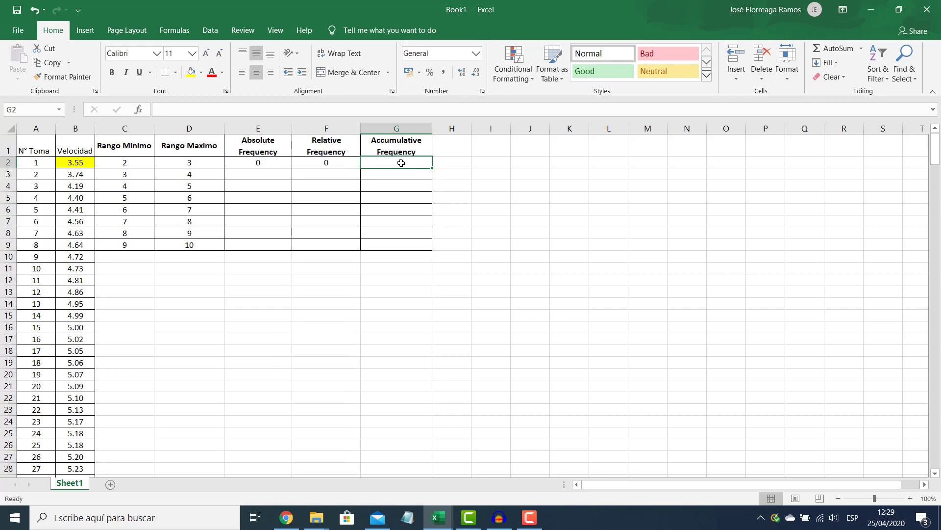
text(0)
click(133, 175)
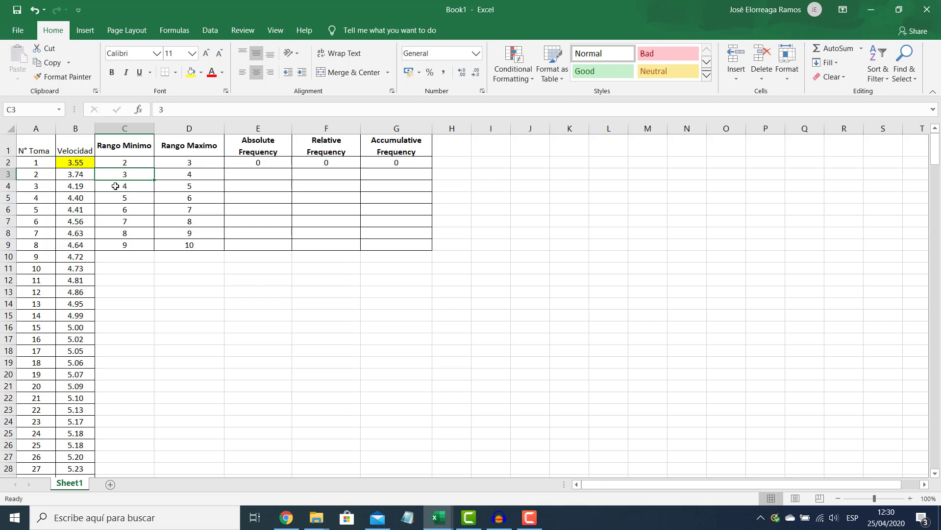
Enter 2 as the absolute frequency of the 3 to 4 range in E3
drag(118, 186, 189, 187)
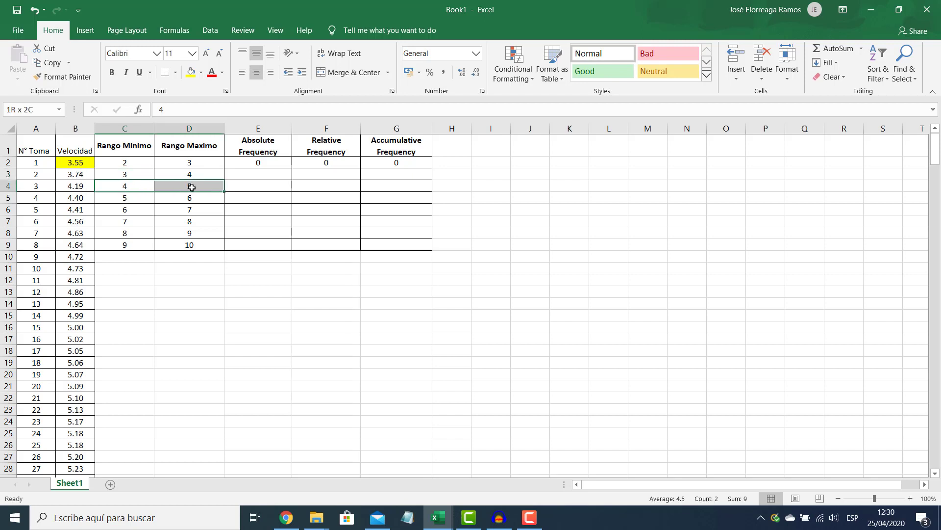
click(247, 177)
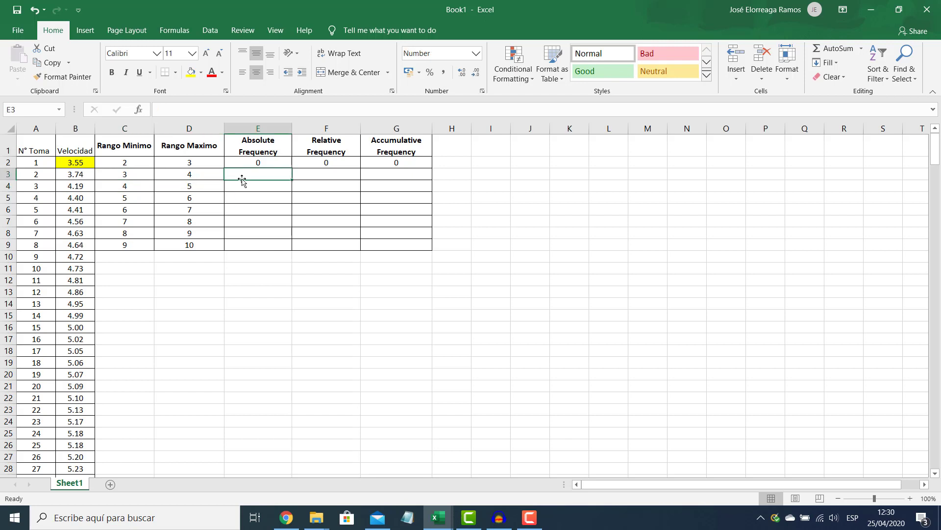
text(2)
click(329, 172)
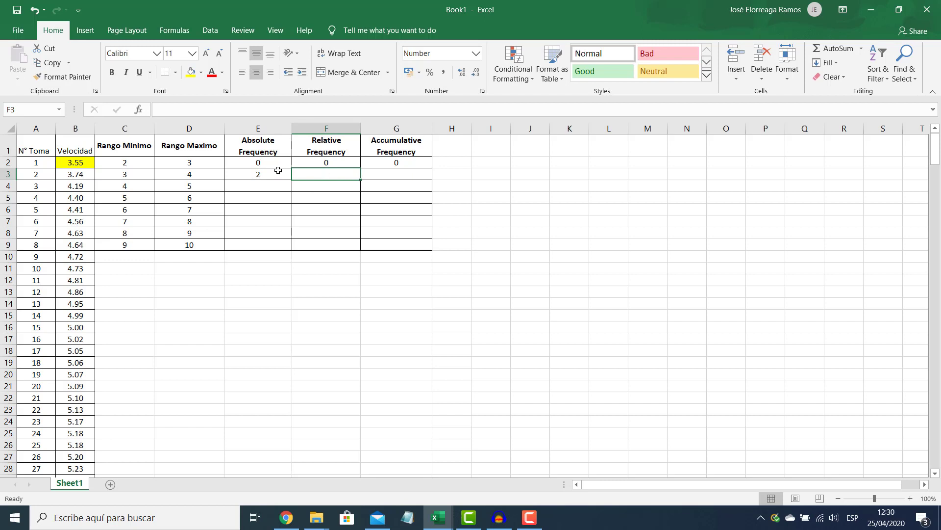
click(274, 189)
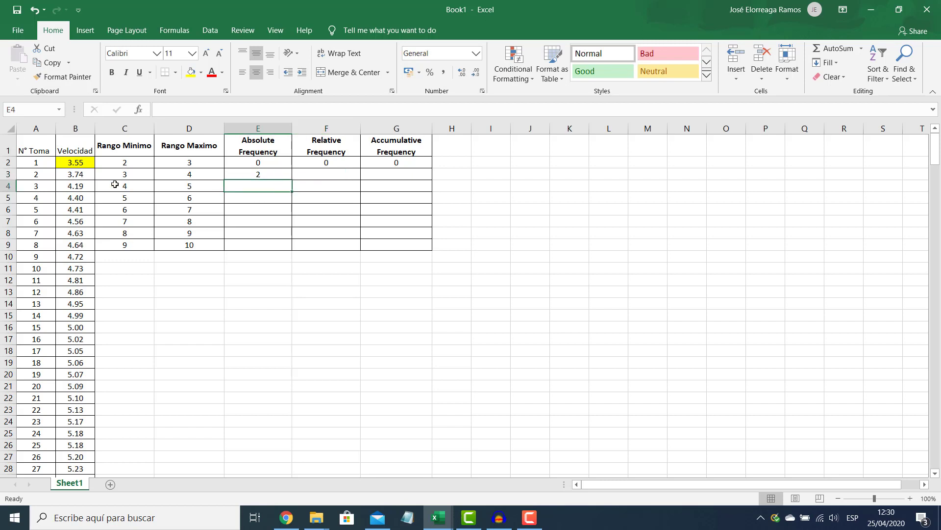
Extend the yellow fill to both readings of the 3 to 4 range, B2:B3
click(76, 165)
click(77, 170)
key(F4)
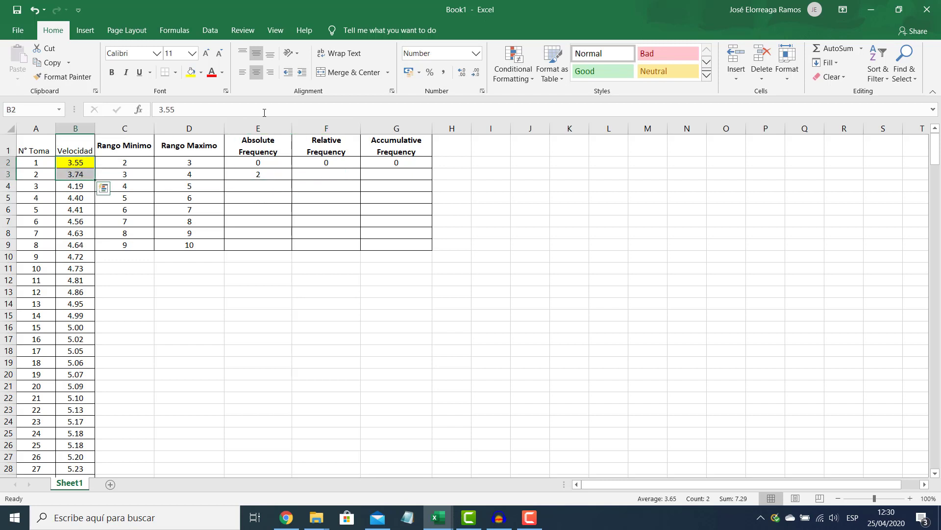
click(99, 206)
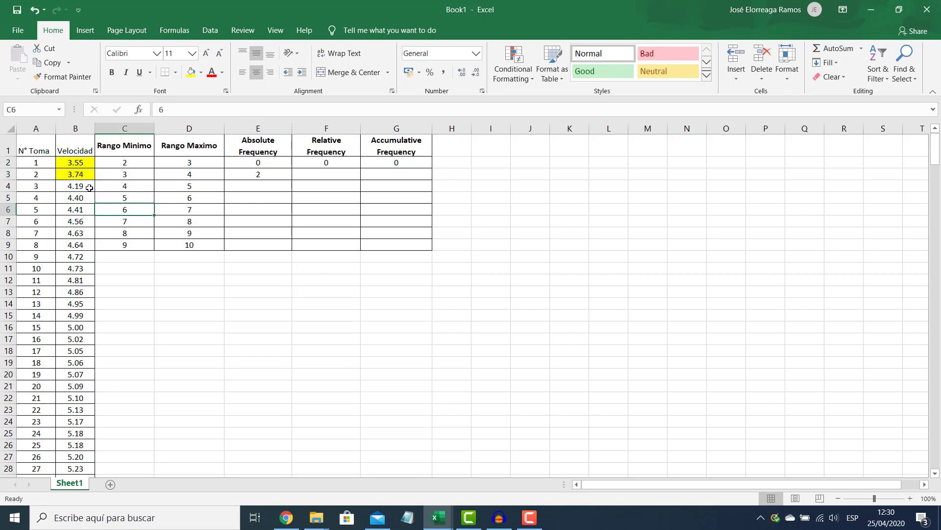
Count the velocity readings from 4 to below 5 in B4:B15 and enter 12 as their absolute frequency in E4
drag(90, 188, 89, 315)
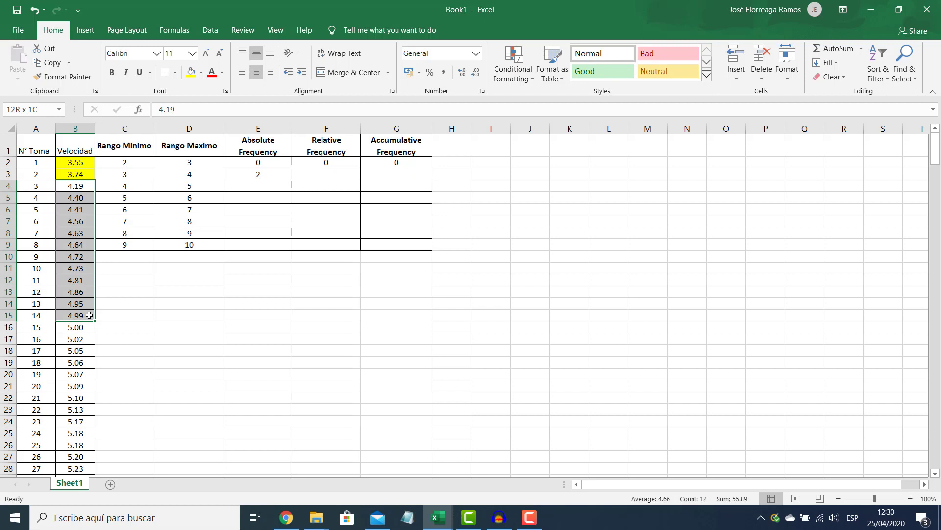
drag(89, 315, 89, 315)
drag(79, 186, 83, 312)
click(254, 185)
text(12)
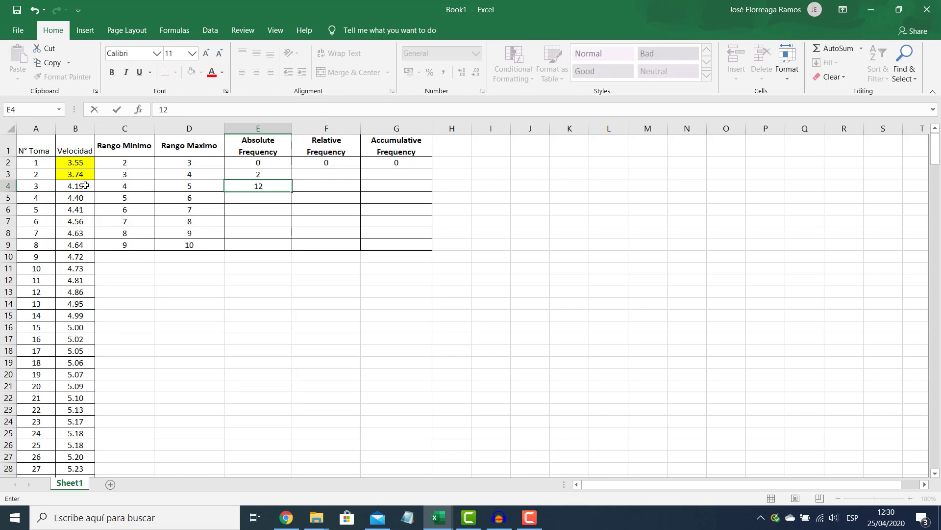
Highlight the counted readings of the 4 to 5 range, B4:B15, with a yellow fill
drag(81, 185, 82, 318)
click(191, 72)
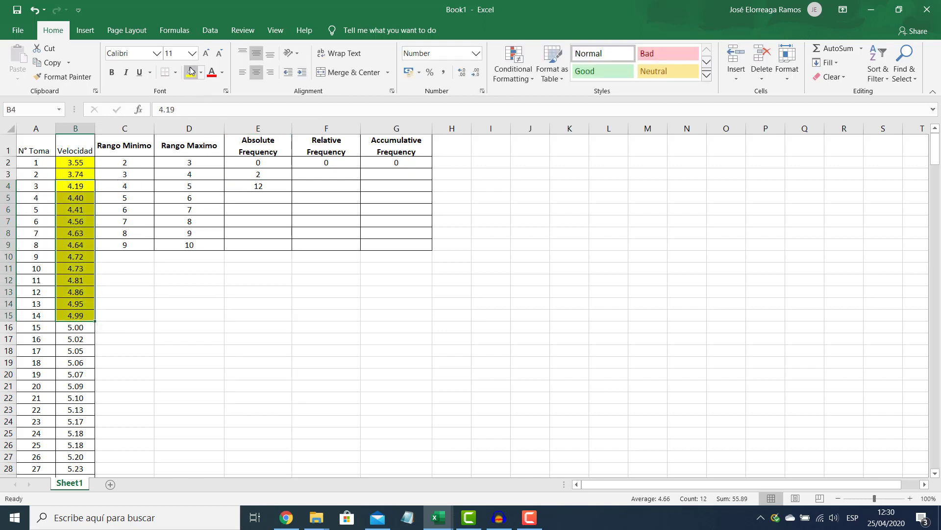
drag(114, 198, 189, 202)
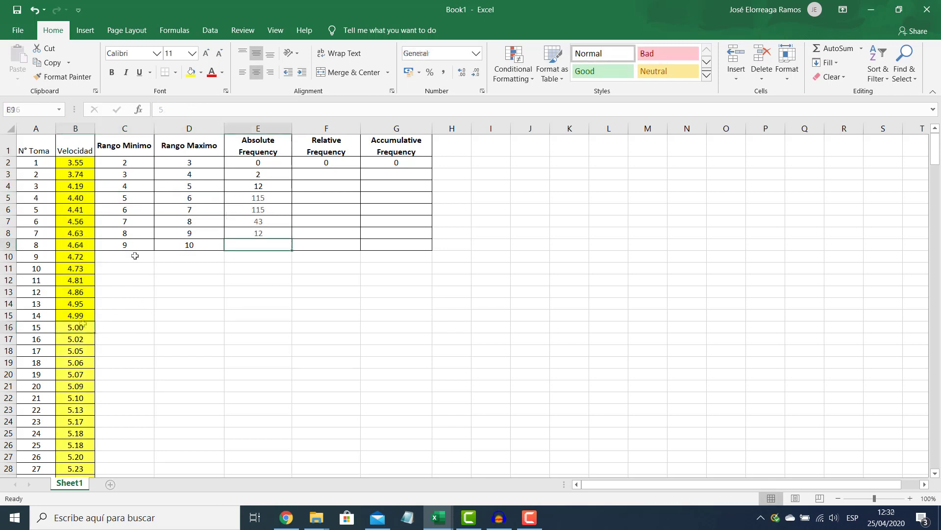
Enter 1 as the absolute frequency of the 9 to 10 range in E9
text(1)
click(316, 294)
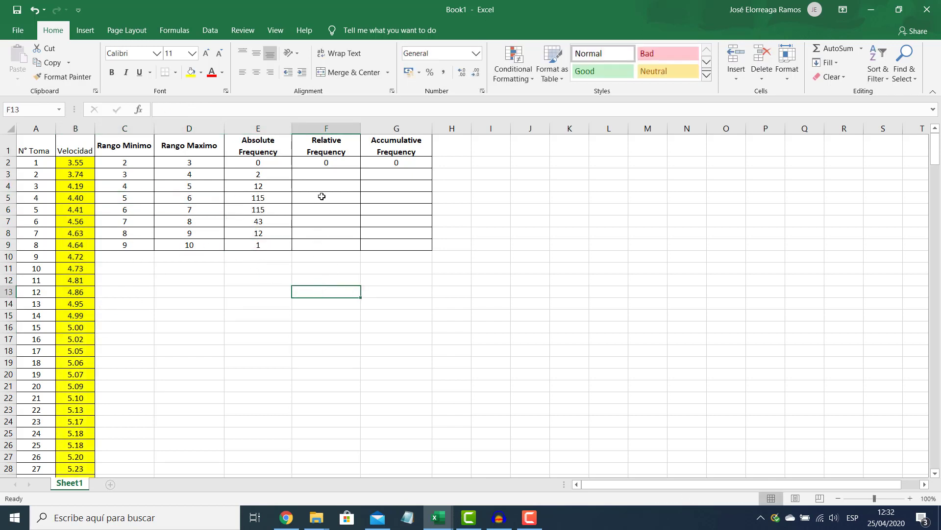
Calculate the relative frequency of the 3 to 4 range in F3 with the formula =E3/300
click(327, 174)
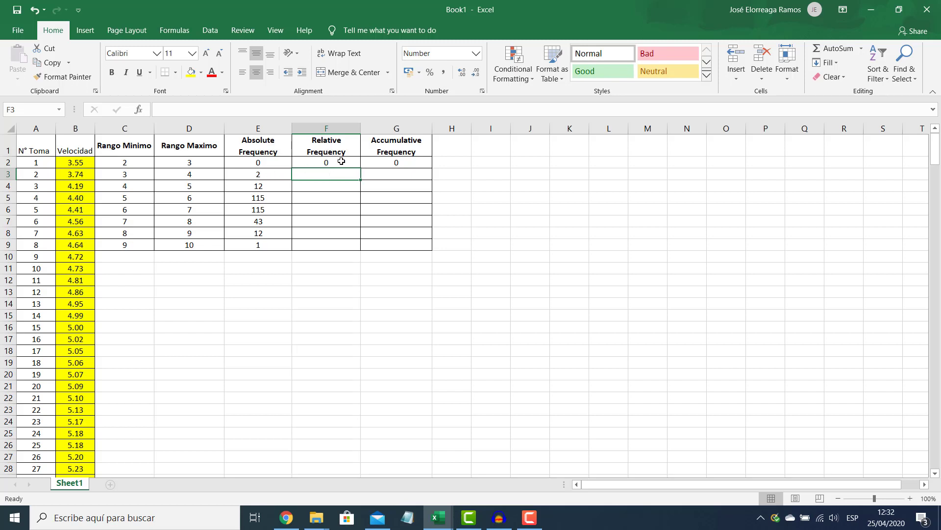
click(271, 175)
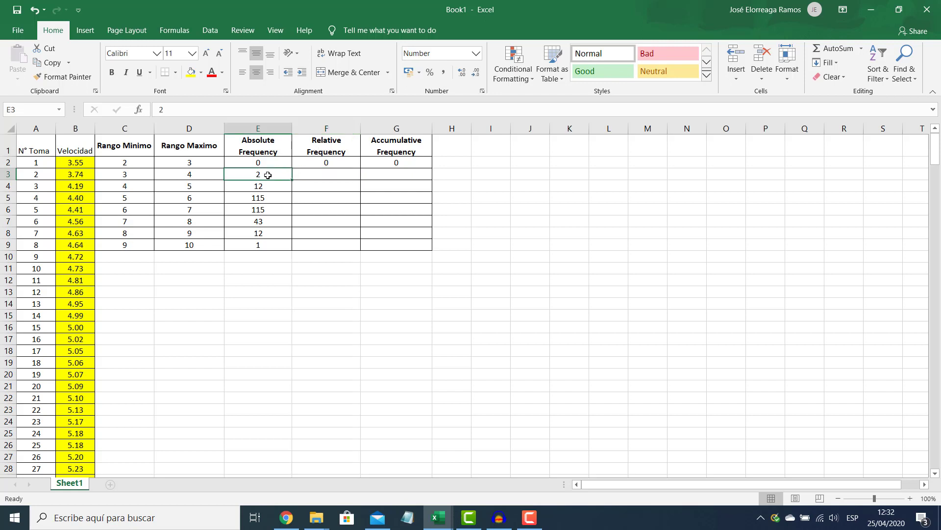
click(320, 173)
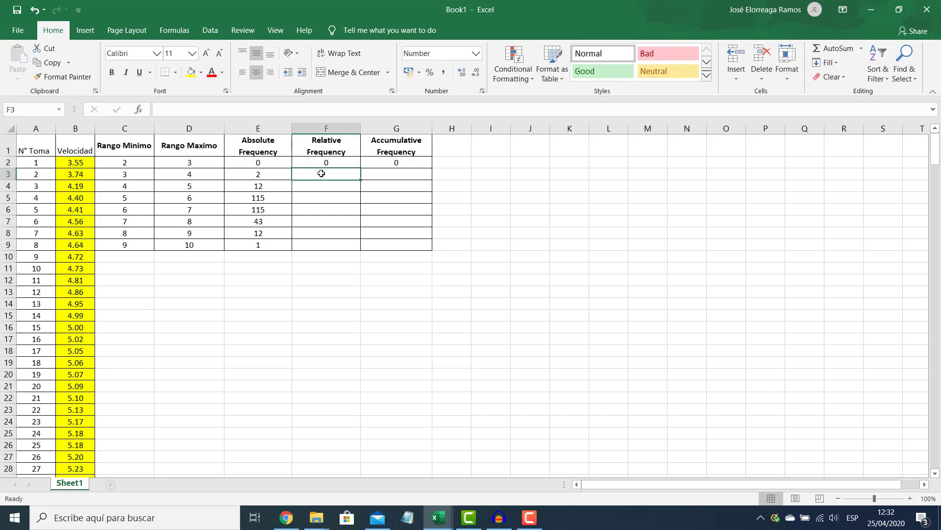
text(=)
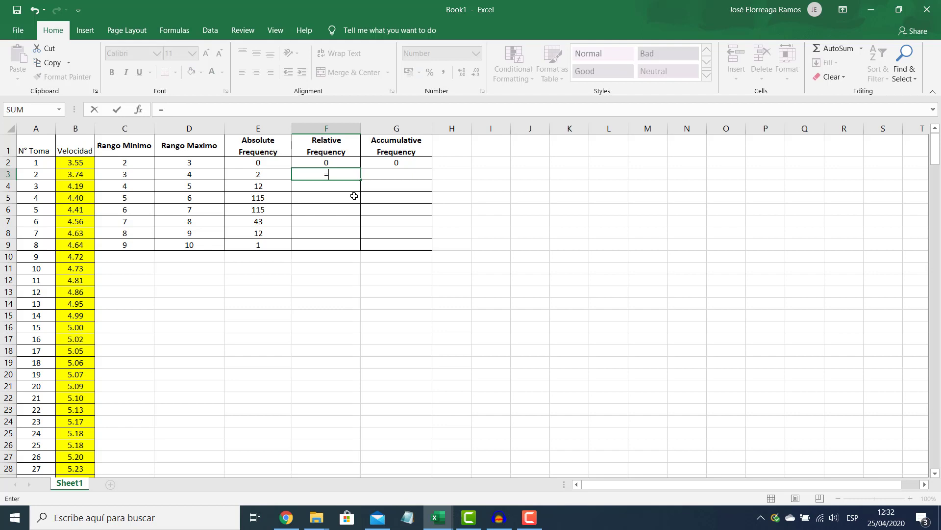
click(264, 176)
text(7)
key(Return)
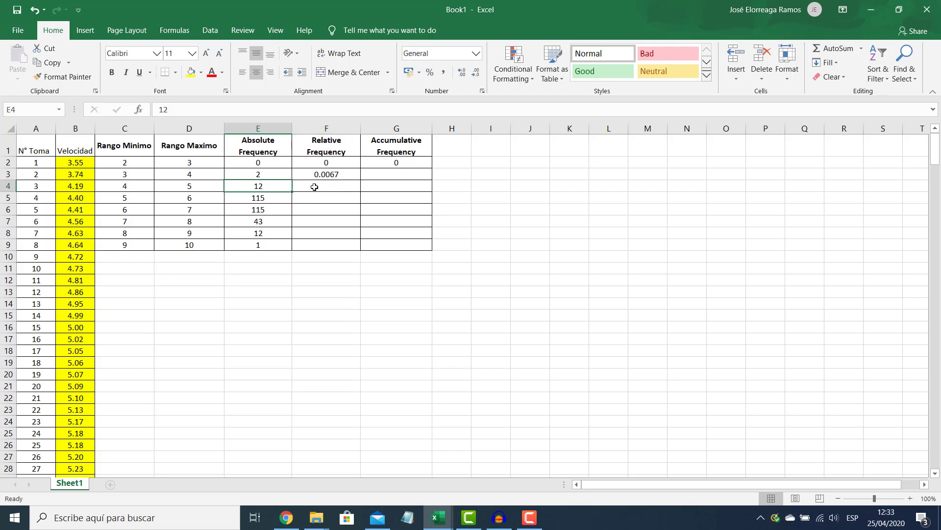
Copy the relative frequency formula from F3 down through F9 and check the copied formulas
click(347, 177)
drag(362, 180, 361, 246)
click(336, 188)
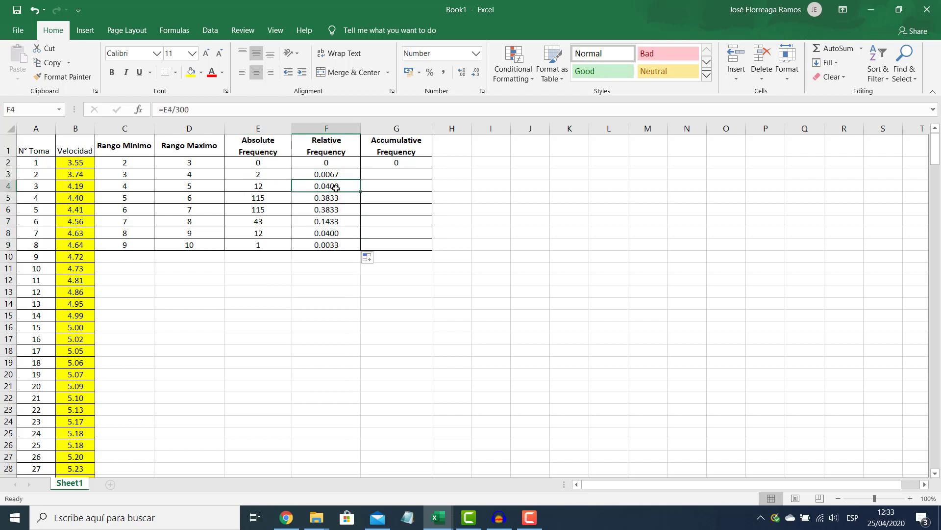
click(169, 109)
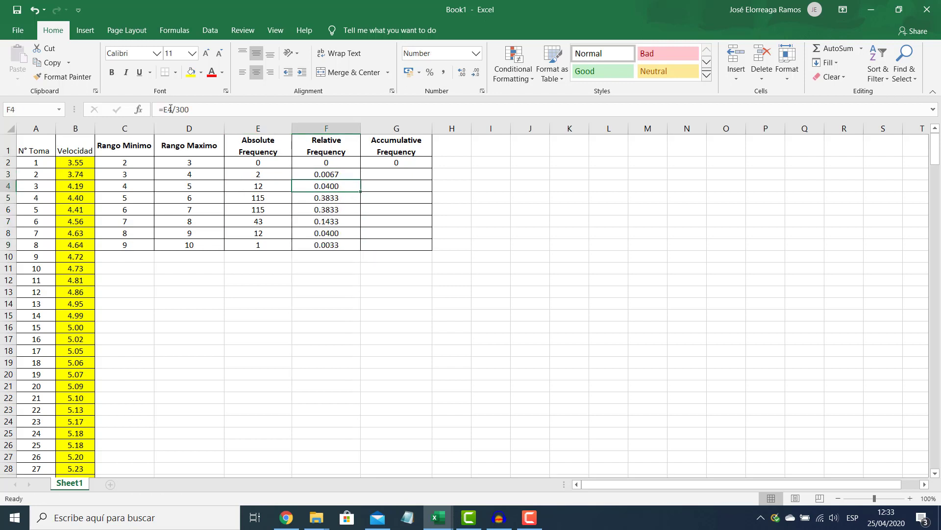
click(315, 198)
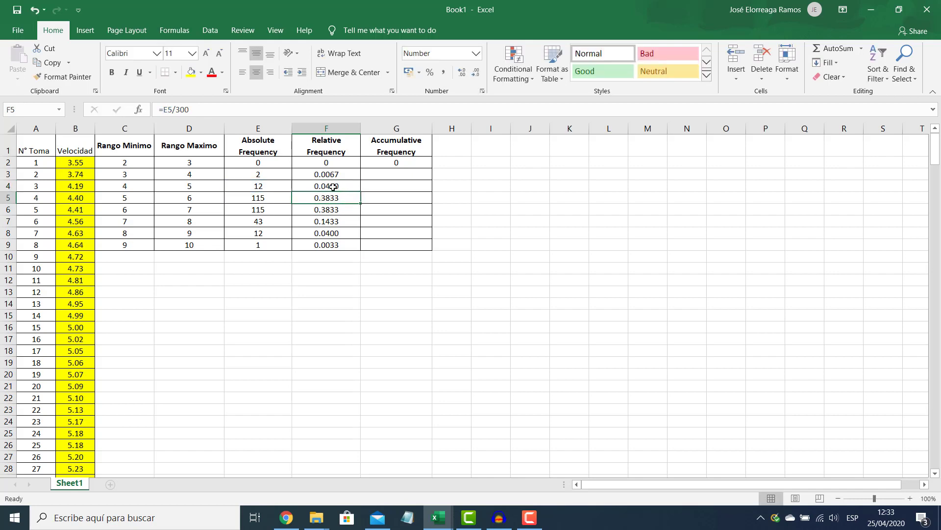
click(177, 109)
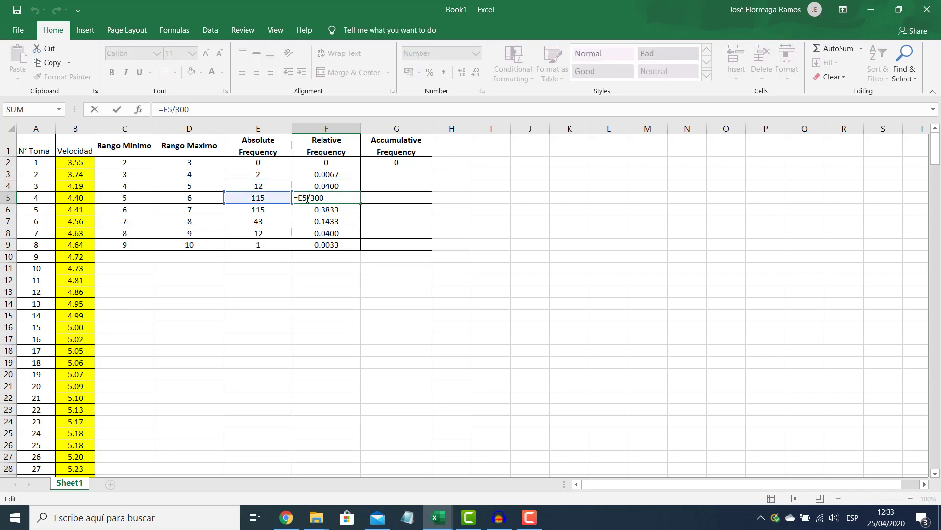
click(327, 221)
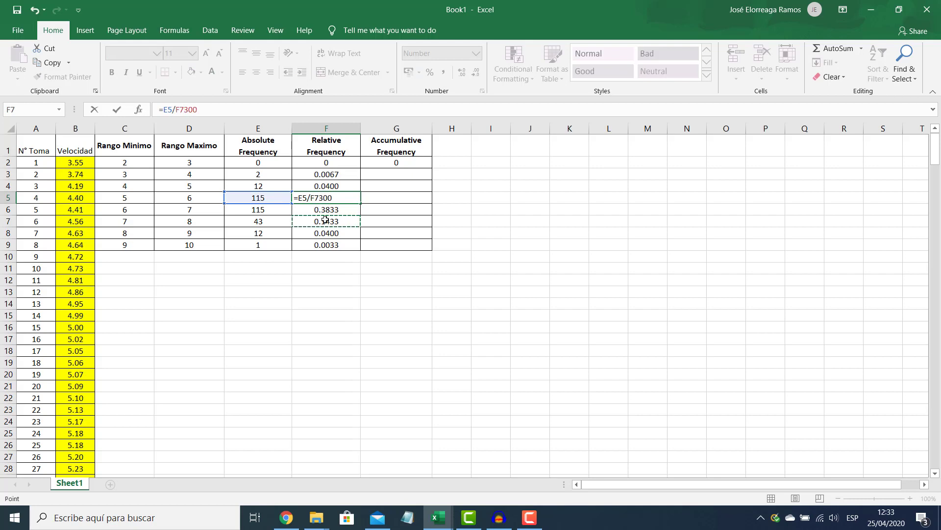
key(Escape)
click(327, 220)
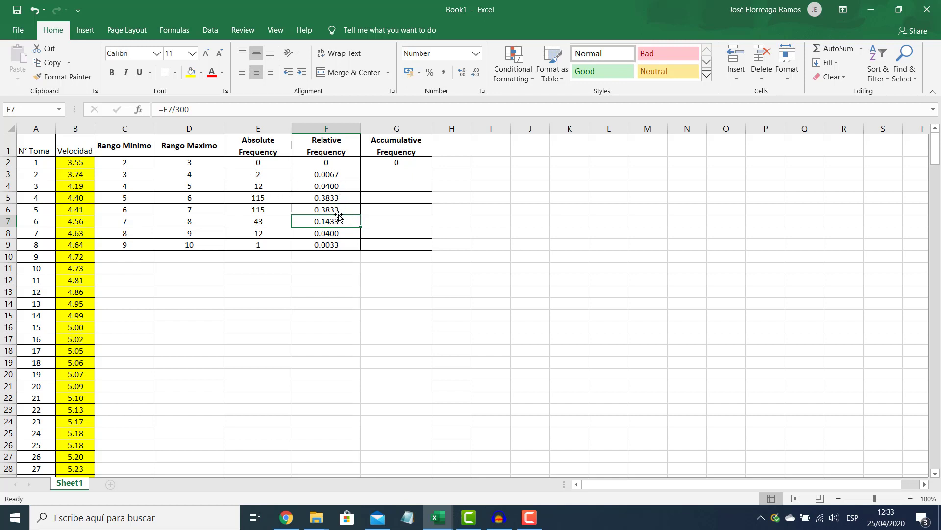
Calculate the accumulative frequency of the 3 to 4 range in G3 with the formula =F3+F2
click(378, 175)
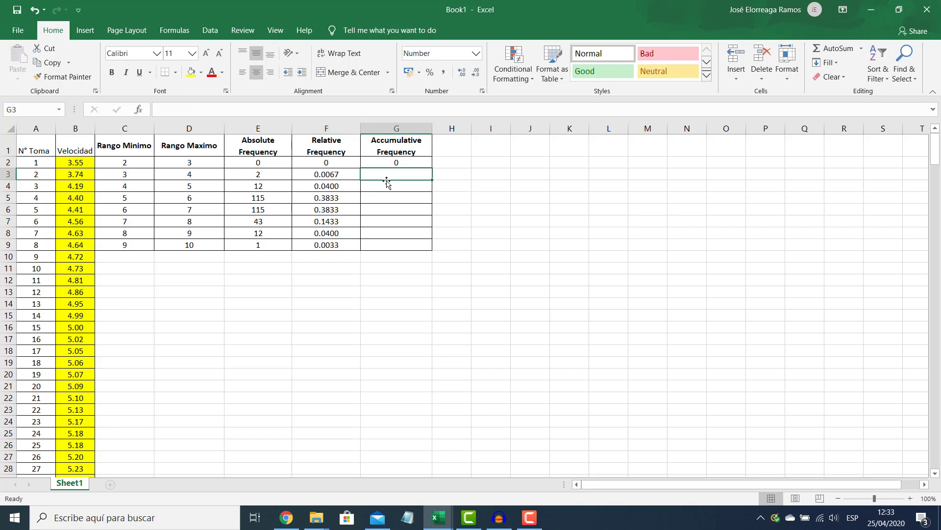
text(=)
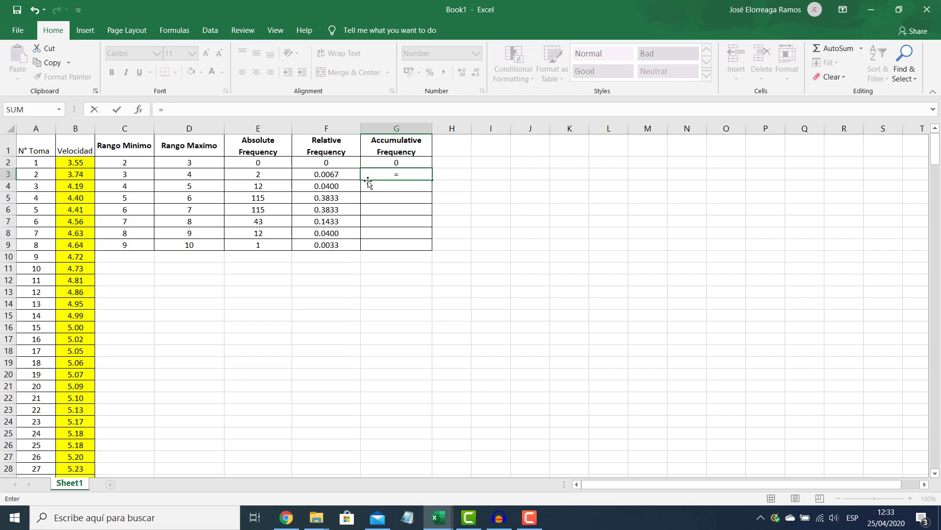
click(339, 175)
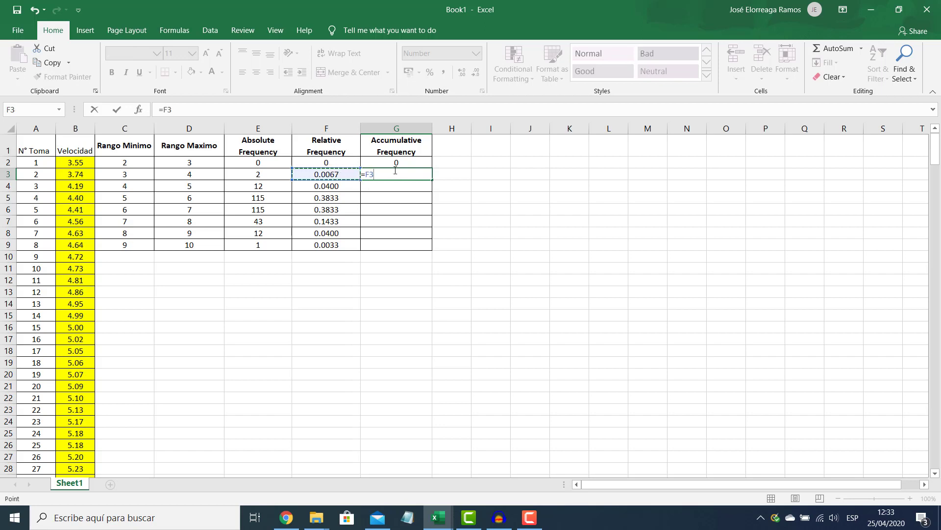
text(+)
click(335, 161)
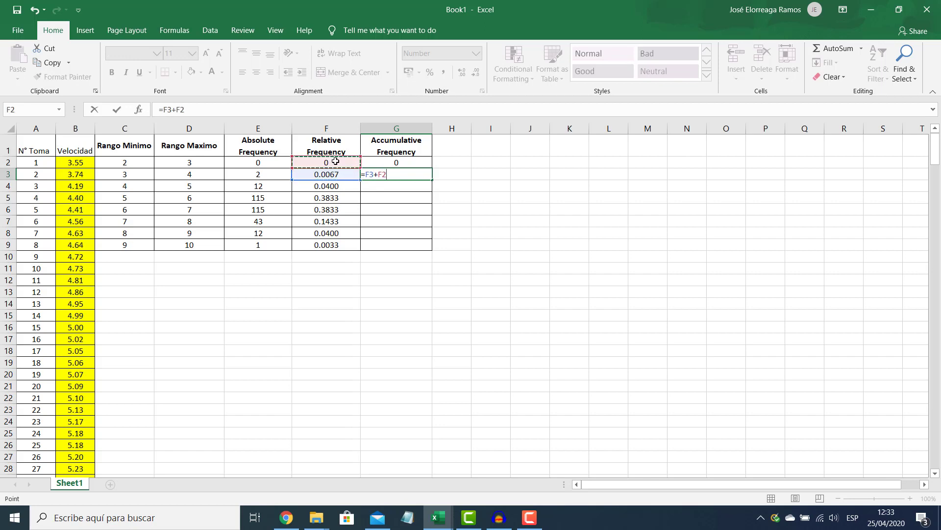
key(Return)
Complete the accumulative frequencies down to G9, entering =F9+F8+F7+F6+F5+F4+F3+F2 for the 9 to 10 range
click(406, 175)
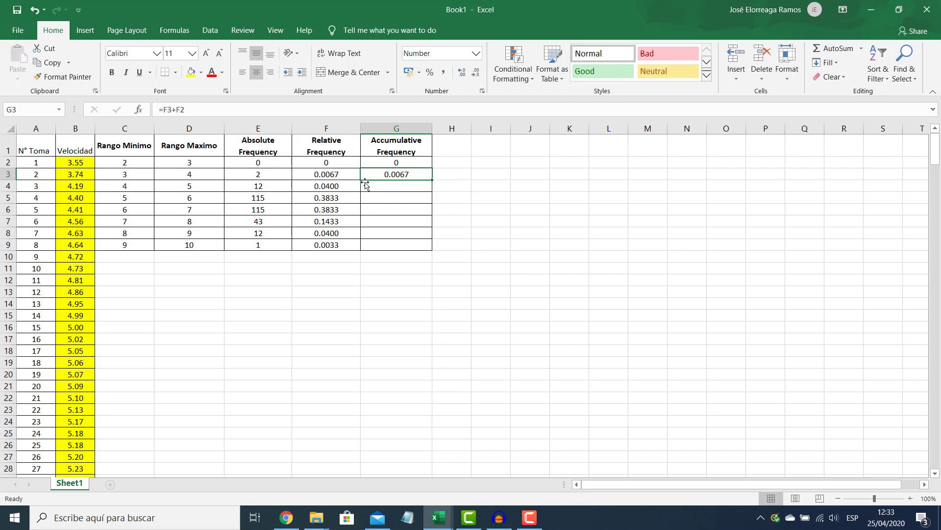
drag(434, 180, 434, 233)
click(396, 245)
text(=F9+F8+F7+F6+F5+F4+F3+)
click(326, 163)
key(Return)
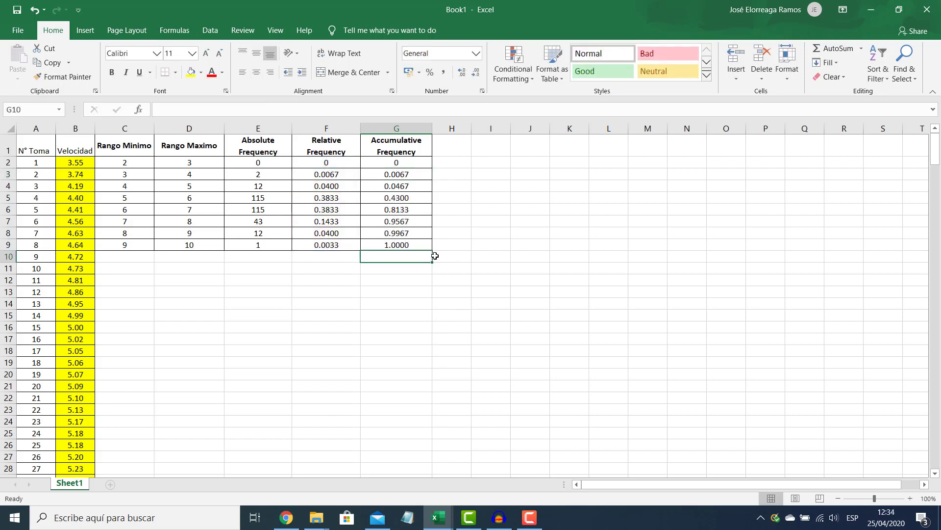
Highlight the last accumulative frequency, G9, with a yellow fill
click(417, 293)
click(394, 245)
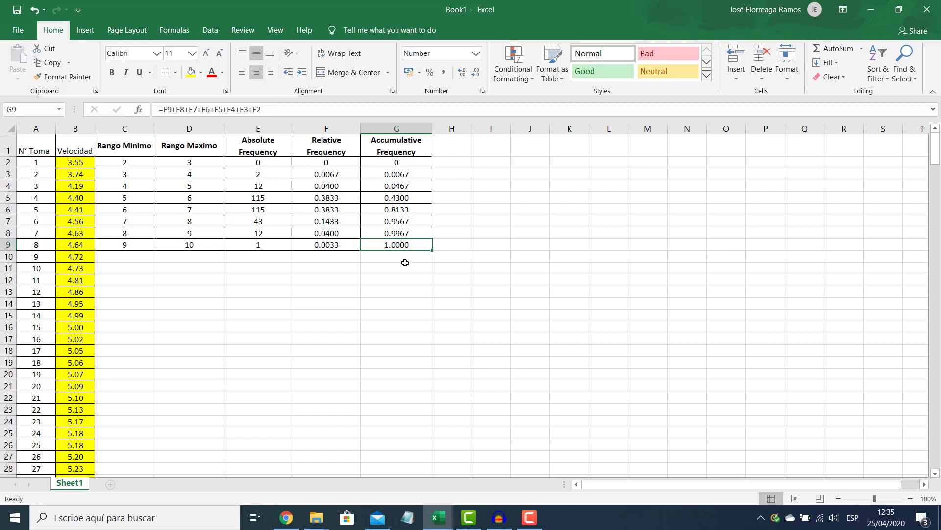
click(191, 72)
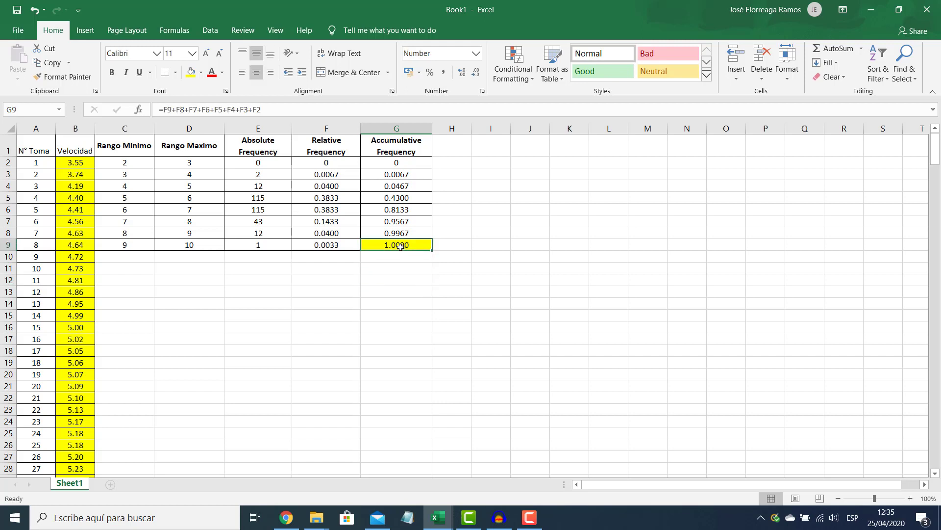
click(395, 258)
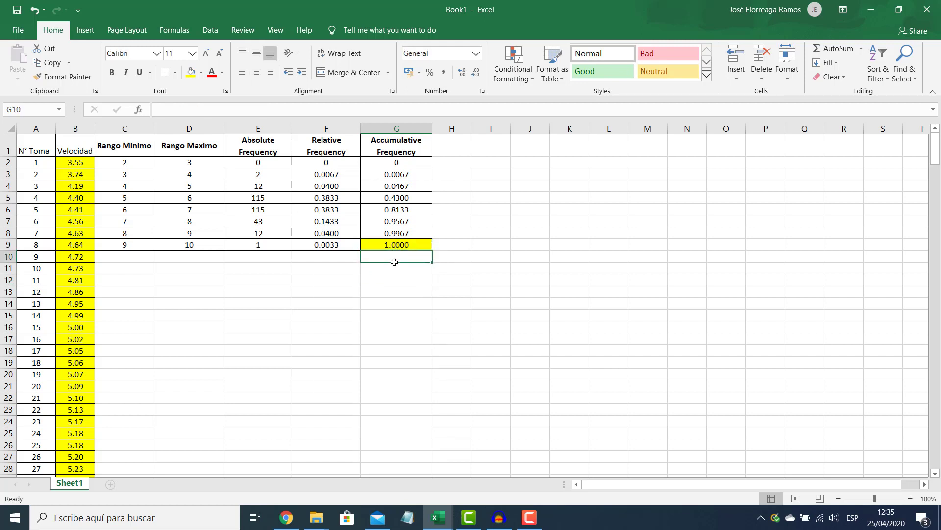
click(396, 244)
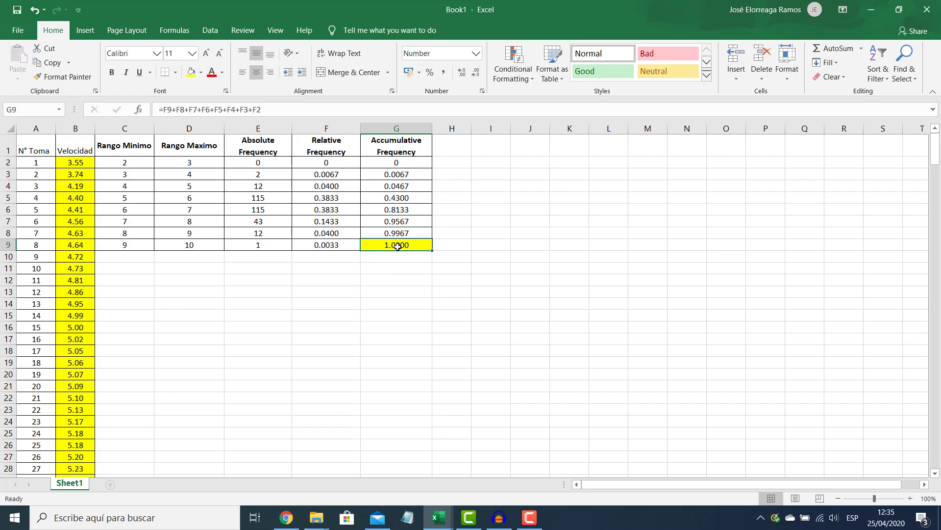
click(395, 255)
click(395, 246)
click(419, 338)
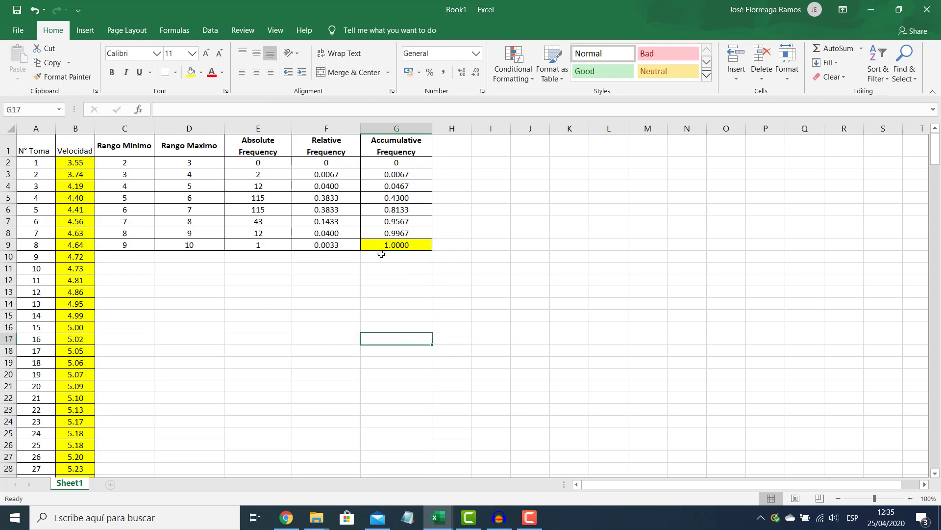
click(382, 253)
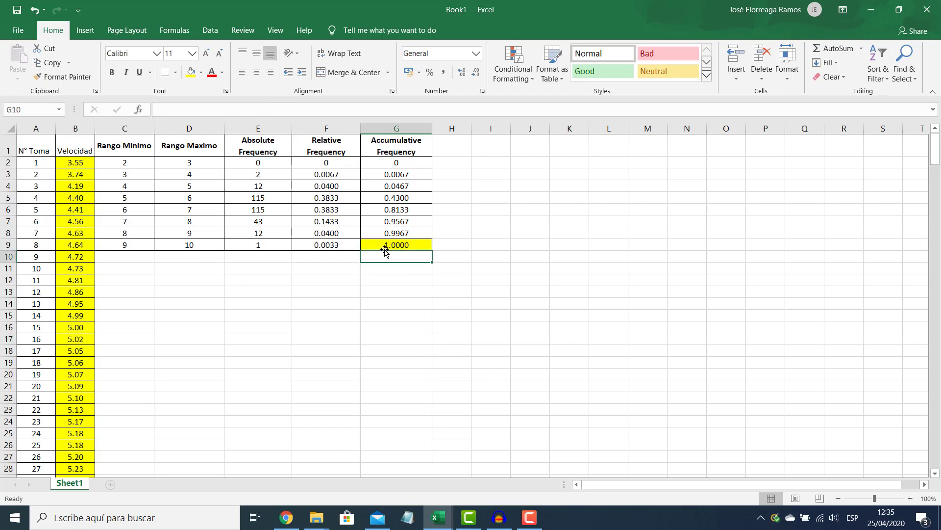
key(Up)
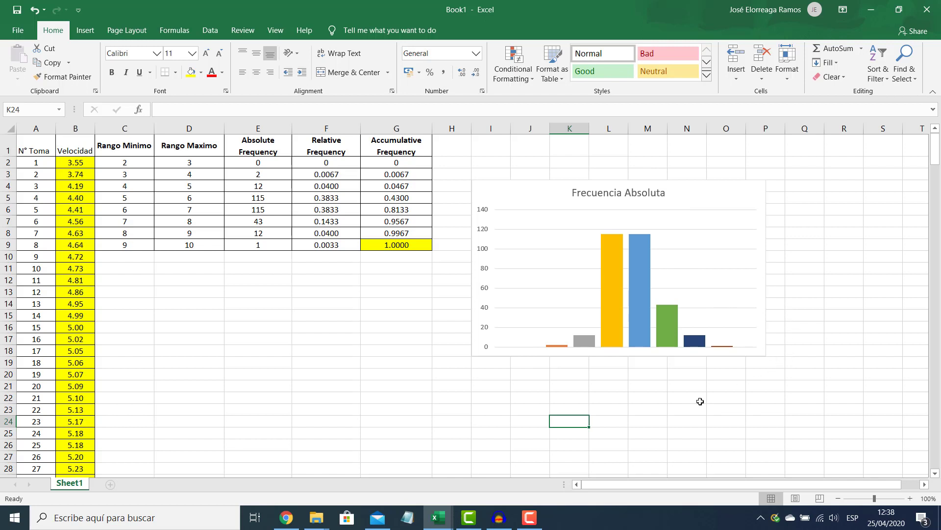
Shade the Absolute Frequency column, E1:E9, with a light blue fill
click(269, 127)
drag(272, 155, 272, 246)
click(201, 73)
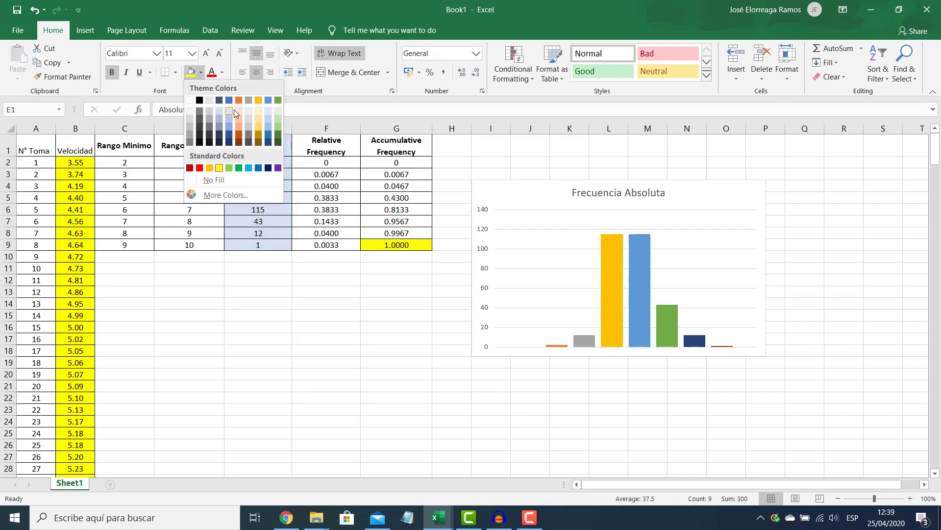
click(232, 111)
click(410, 316)
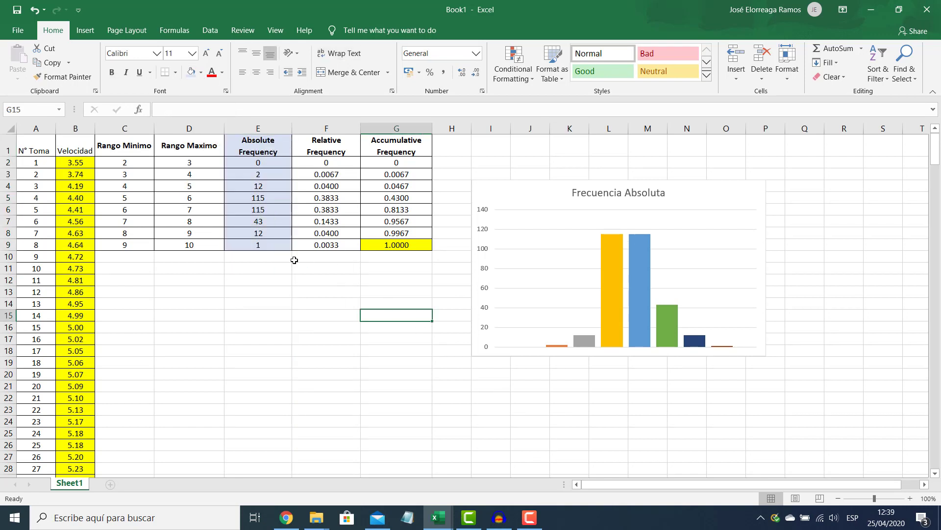
click(396, 386)
click(392, 267)
click(450, 278)
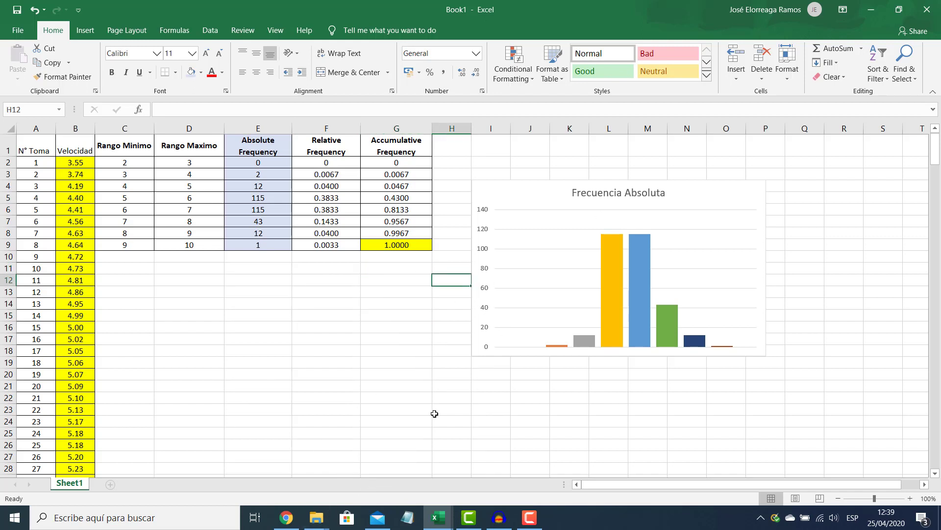
Switch to the PDF wind estimation report in Microsoft Edge and examine its Weibull distribution histogram
click(316, 517)
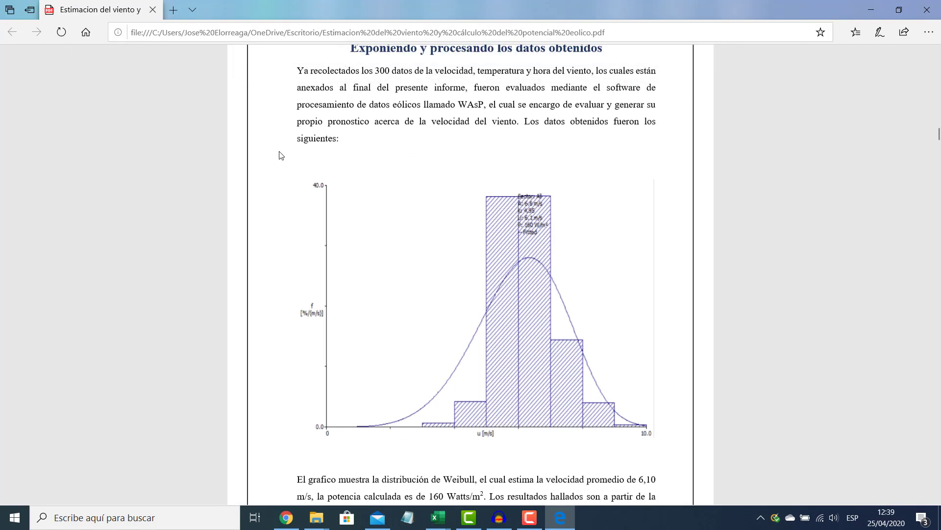
scroll(283, 154, up, 2)
scroll(283, 155, down, 2)
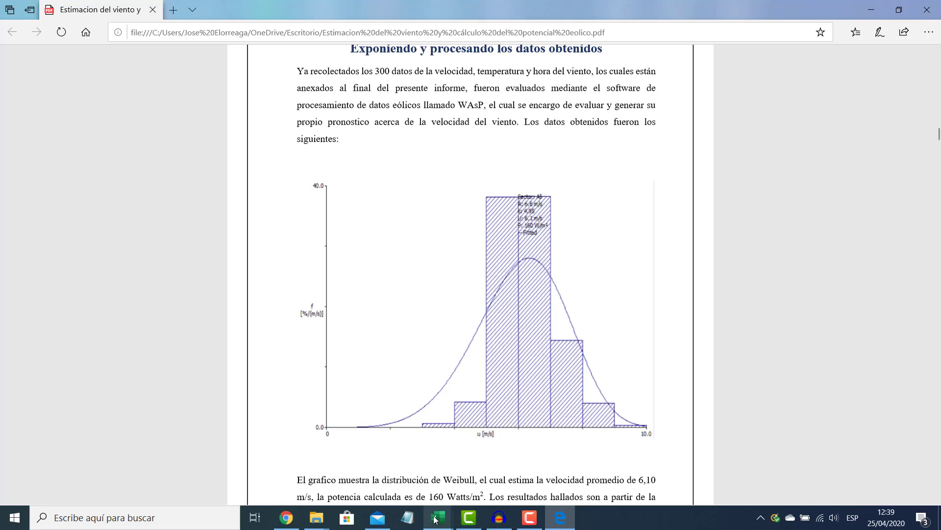
Place the Excel workbook beside the PDF report and compare the Frecuencia Absoluta chart with the report's histogram
mouse_move(438, 517)
click(571, 466)
click(681, 420)
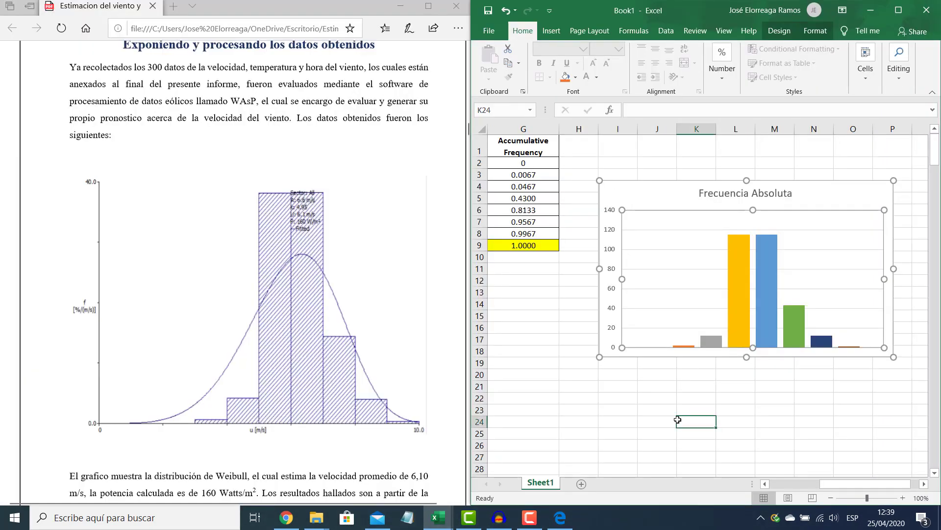
click(738, 421)
click(736, 397)
click(728, 375)
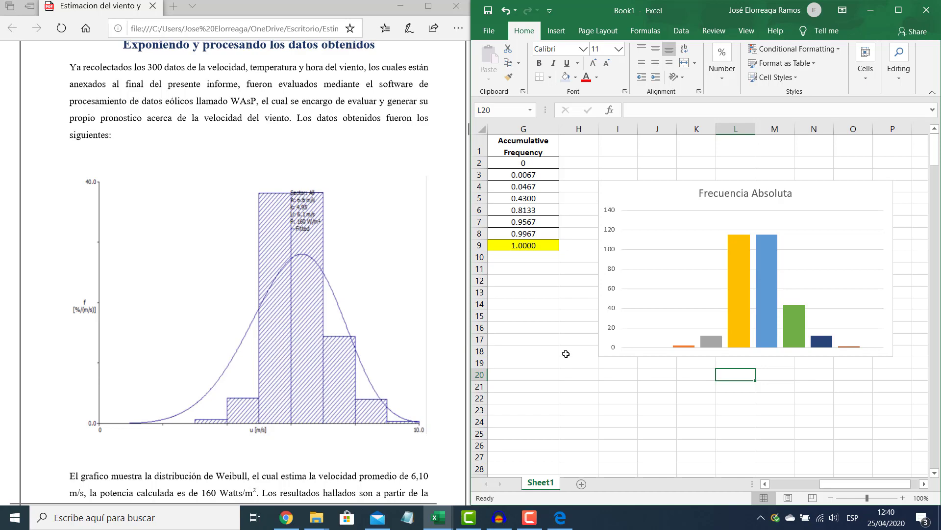
Close the PDF report and maximize the workbook window, bringing the frequency table into view beside the charts
click(456, 4)
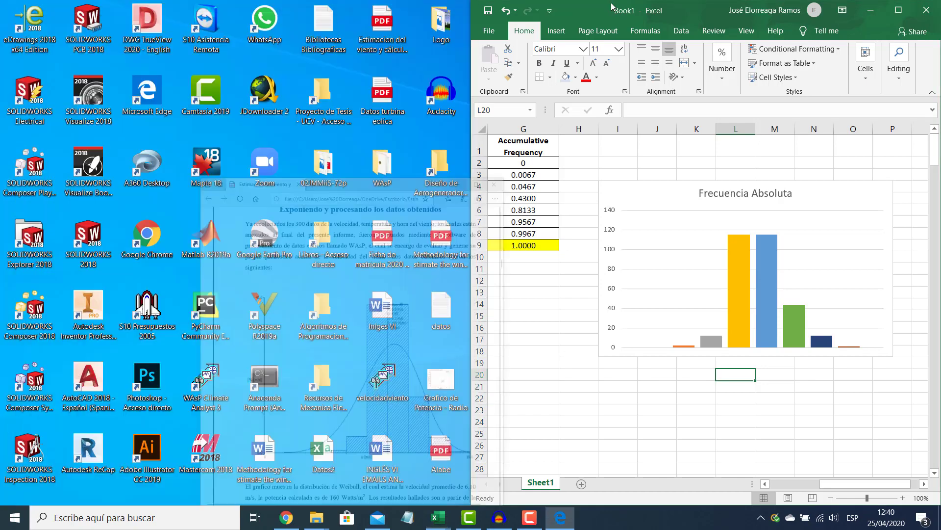
double_click(720, 13)
click(503, 340)
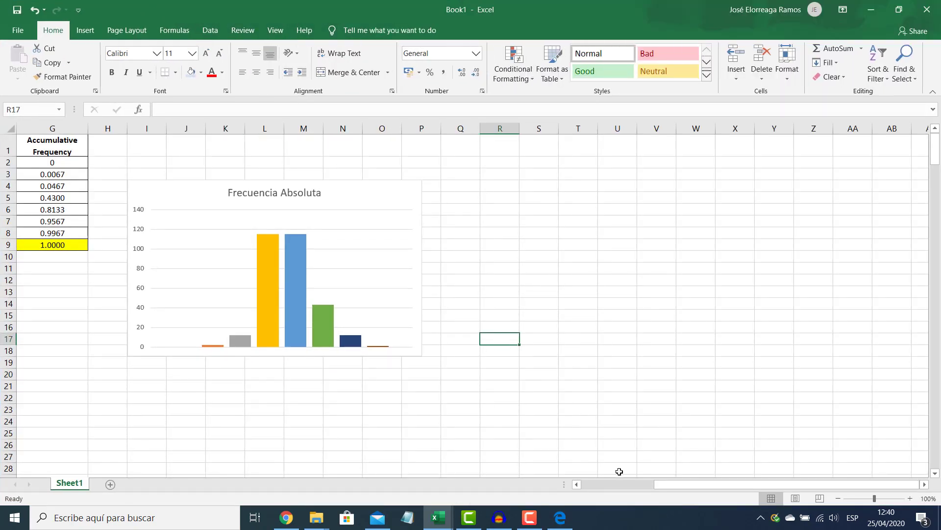
drag(652, 485, 625, 489)
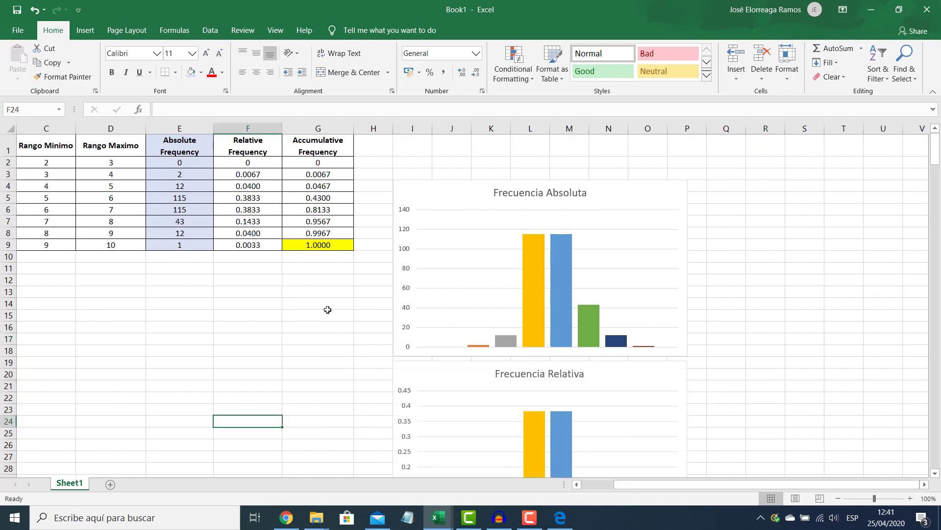
Compare the Frecuencia Absoluta and Frecuencia Relativa charts with each other and with the frequency table
scroll(327, 310, down, 5)
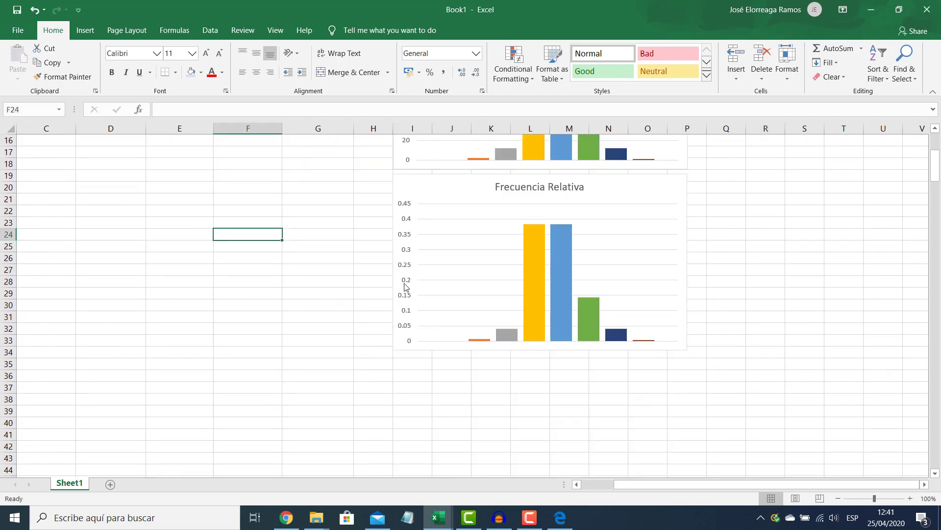
scroll(429, 300, up, 4)
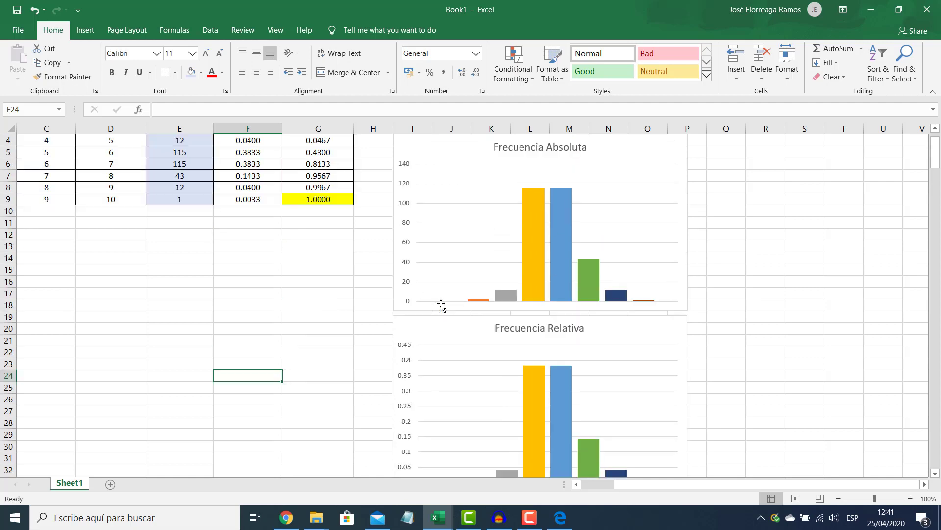
scroll(435, 294, down, 3)
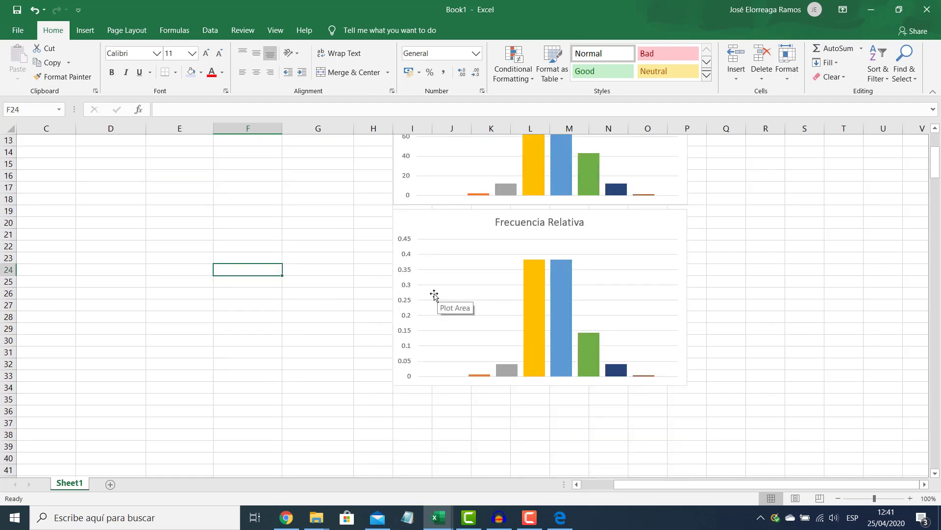
scroll(435, 294, up, 4)
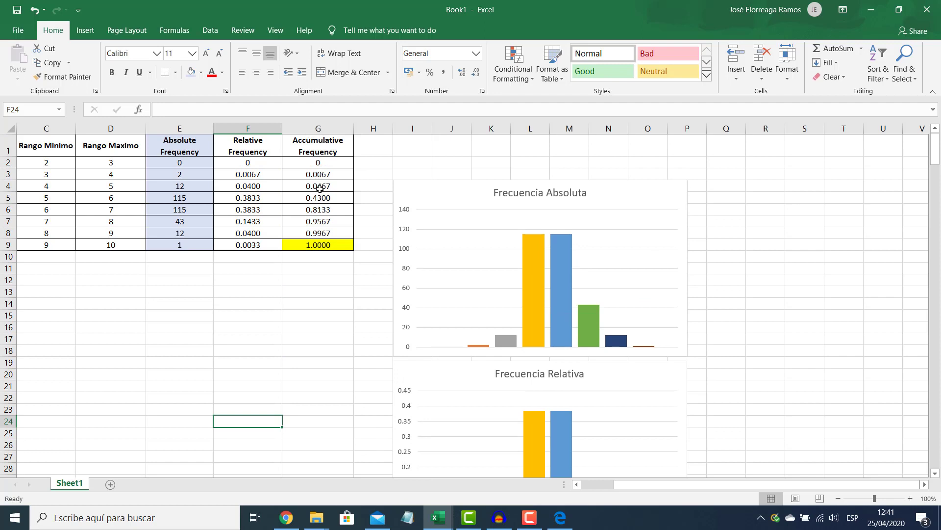
Examine the last bar of the Frecuencia Acumulada chart against cell G9, the 9 to 10 velocity range and the ranges below it
scroll(382, 256, down, 1)
scroll(381, 255, down, 2)
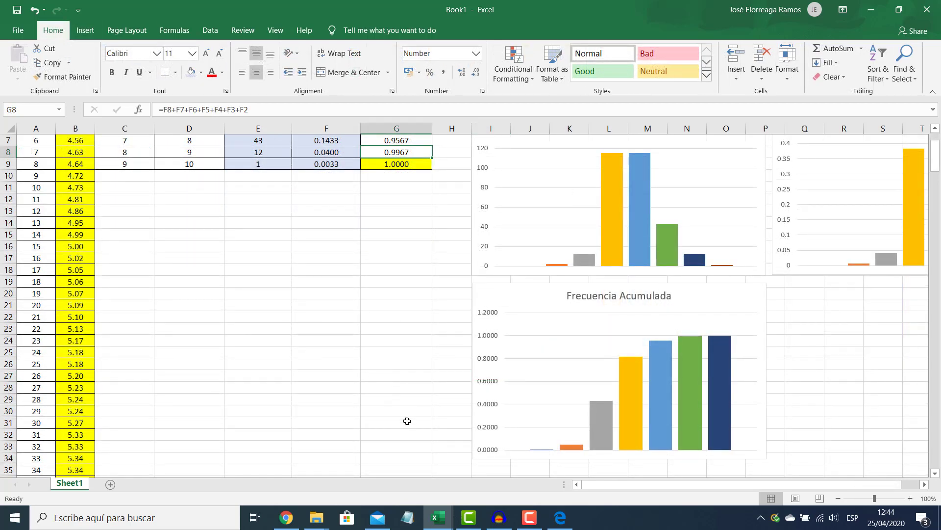
click(723, 346)
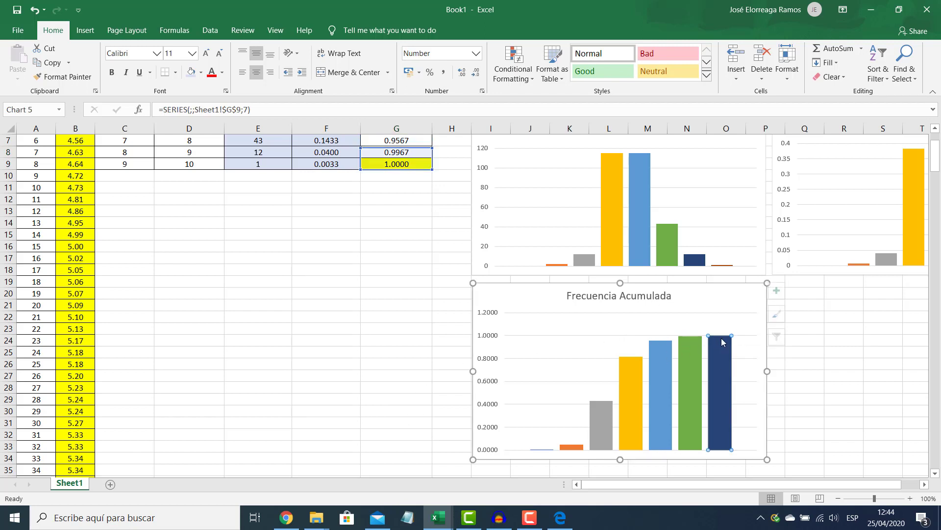
key(Escape)
key(Escape)
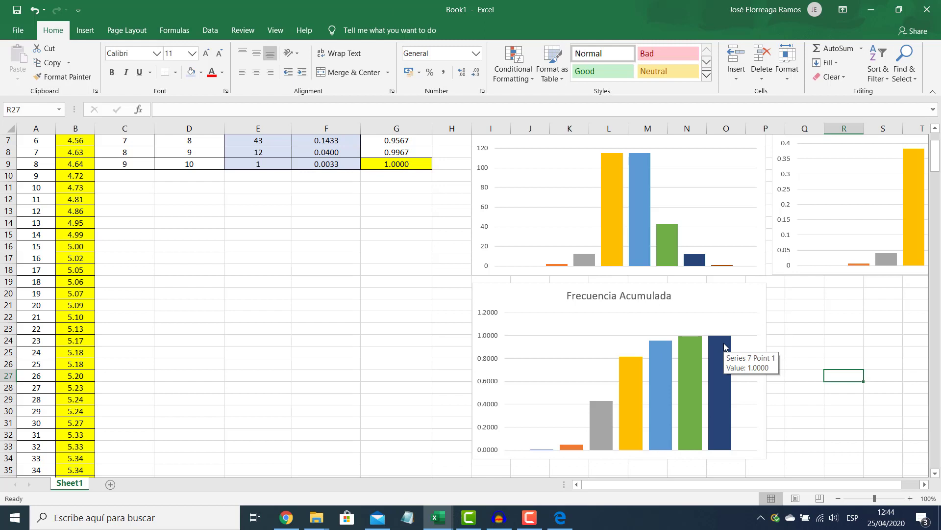
scroll(427, 304, up, 1)
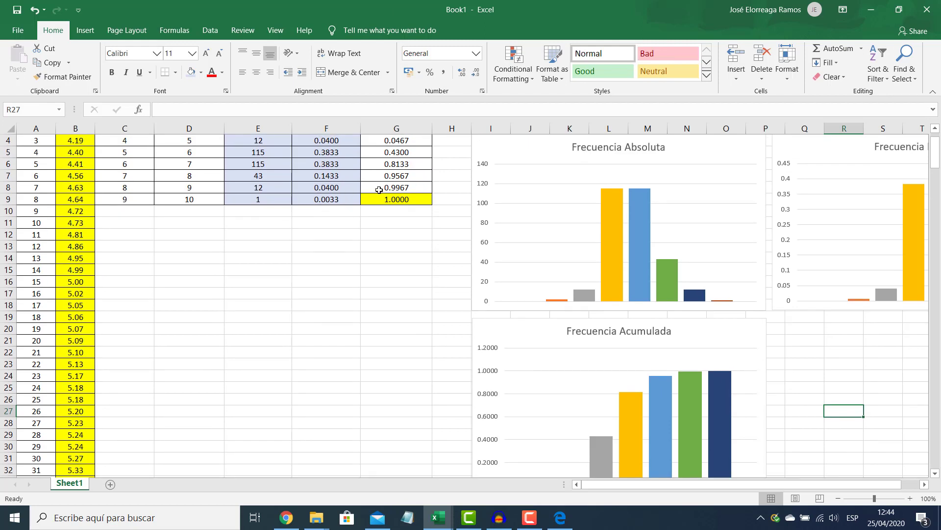
click(385, 199)
drag(125, 200, 191, 201)
scroll(377, 290, up, 1)
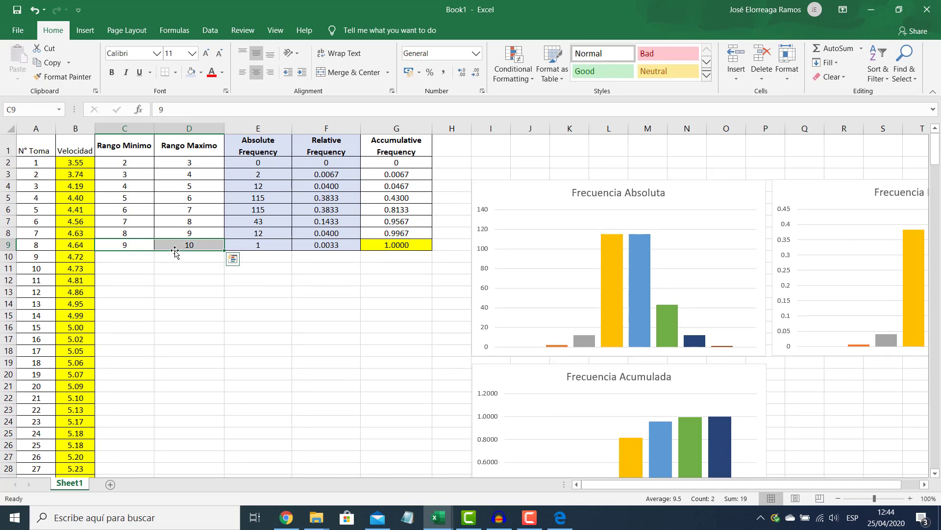
click(198, 242)
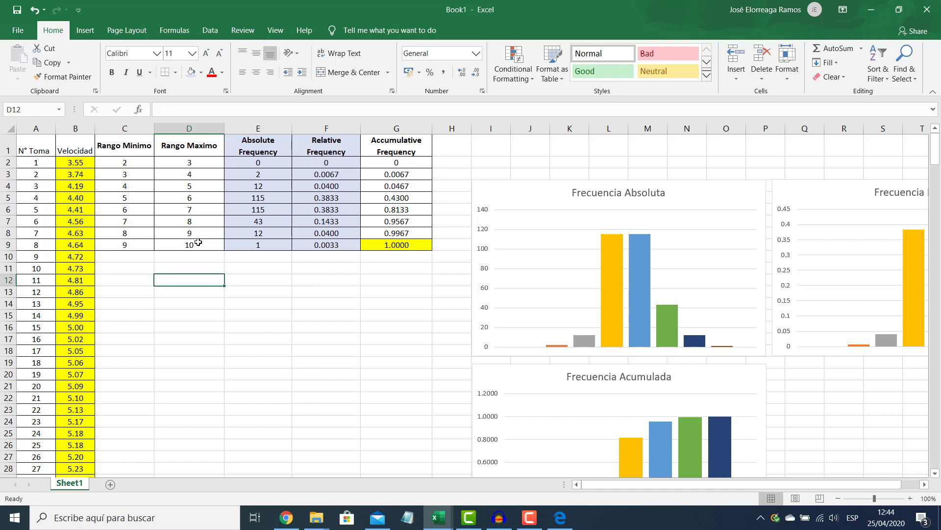
click(200, 232)
drag(160, 232, 126, 162)
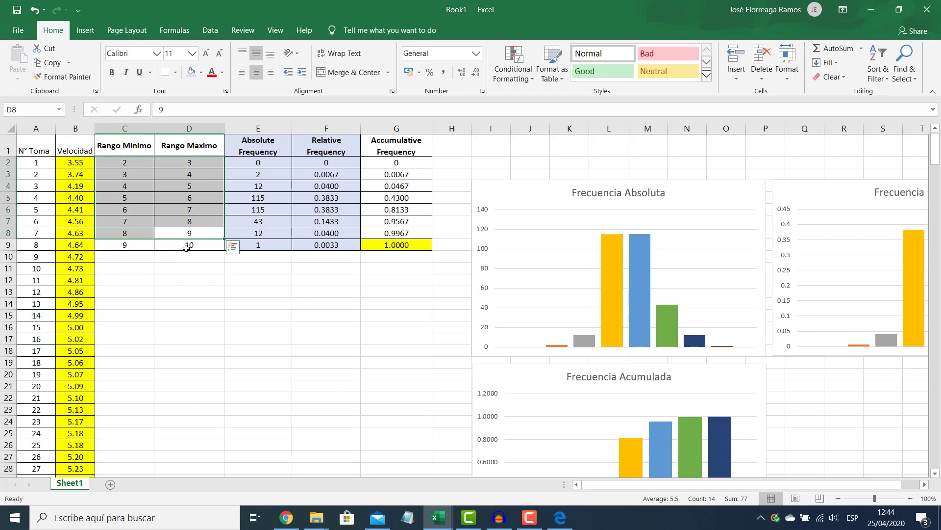
click(215, 270)
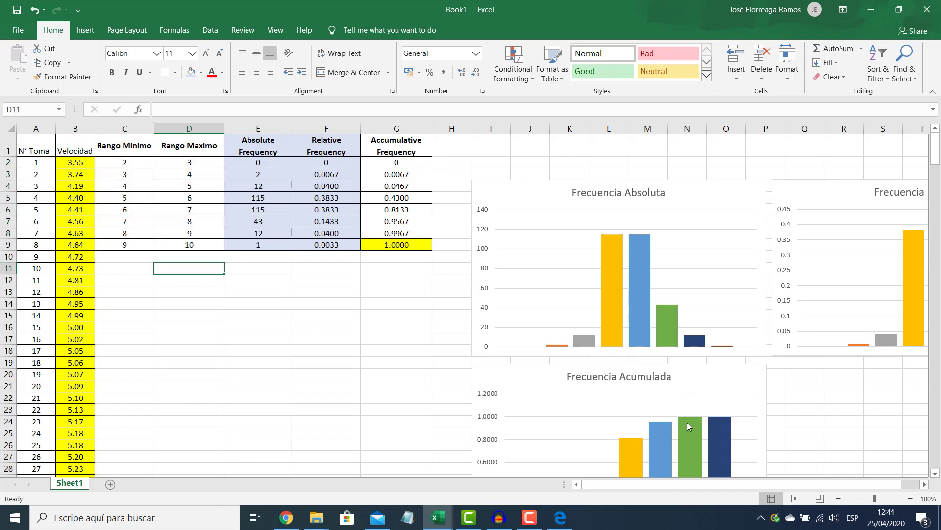
Match the green and yellow Frecuencia Acumulada bars with cells G8 and G6 and their velocity ranges, 8 to 9 and 6 to 7
mouse_move(687, 422)
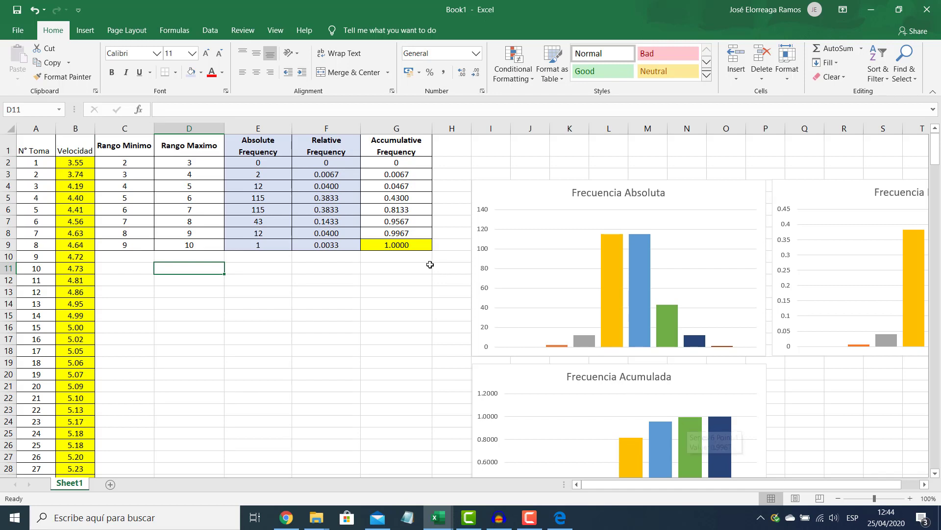
click(407, 234)
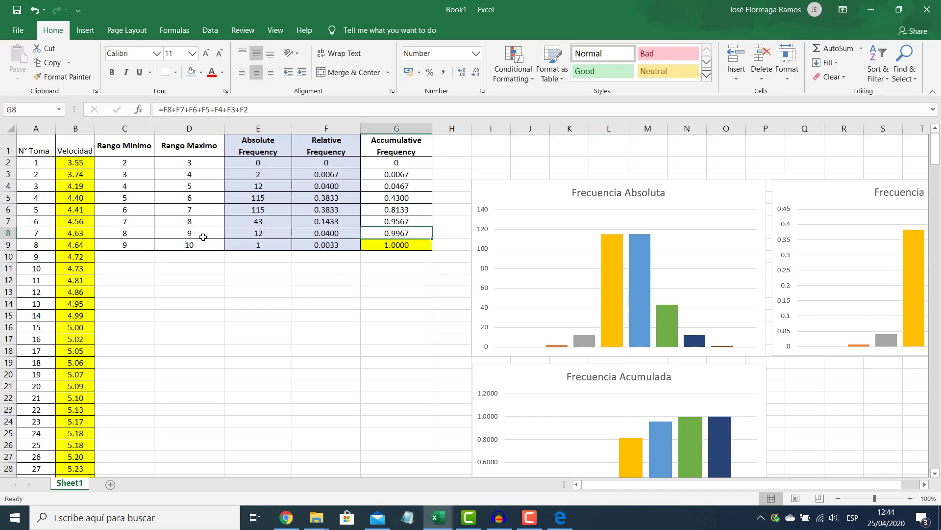
drag(204, 236, 130, 239)
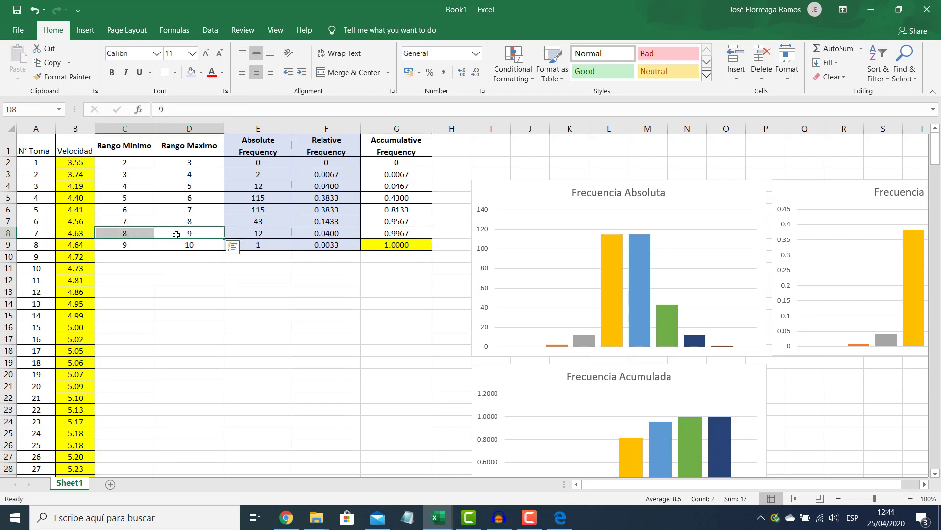
drag(180, 228, 124, 164)
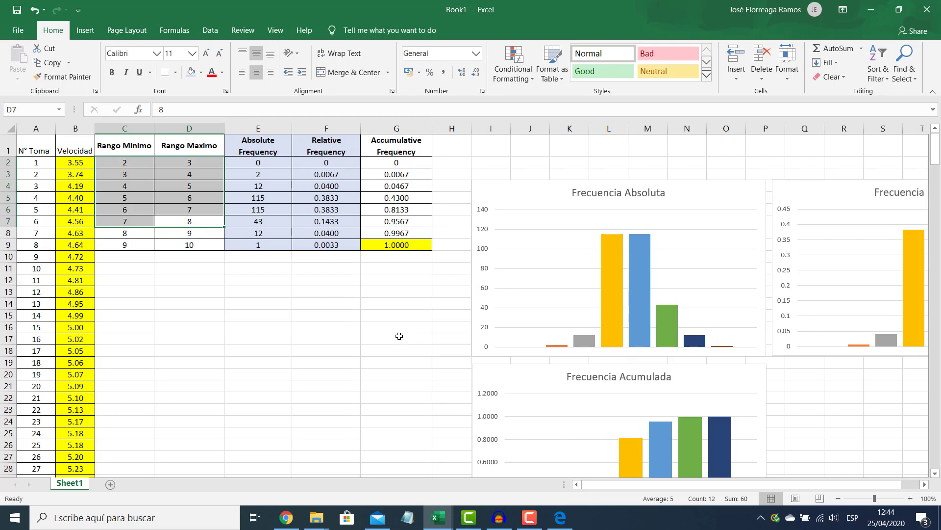
click(392, 209)
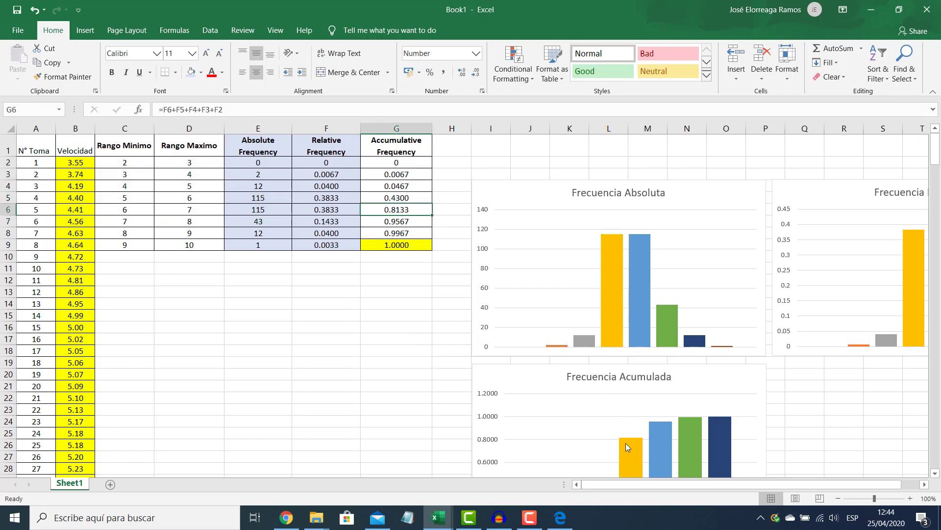
mouse_move(625, 442)
drag(190, 209, 132, 215)
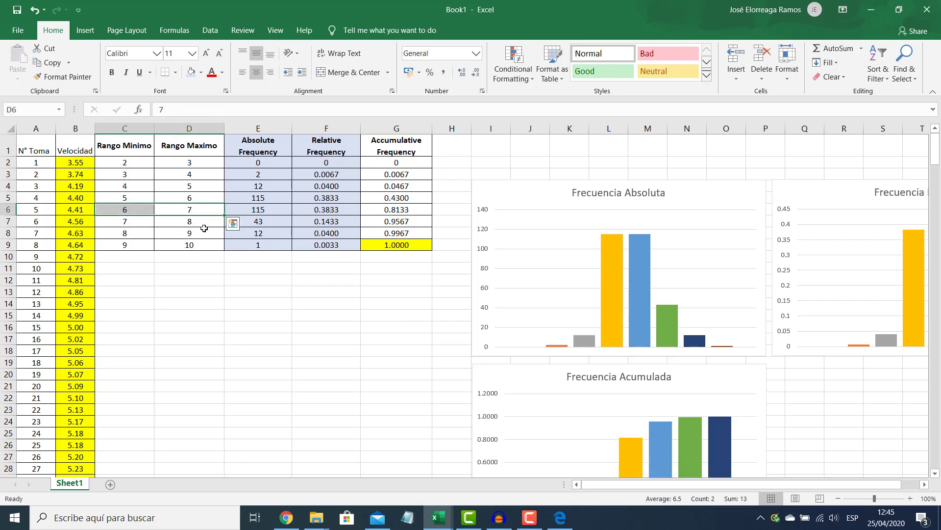
click(381, 290)
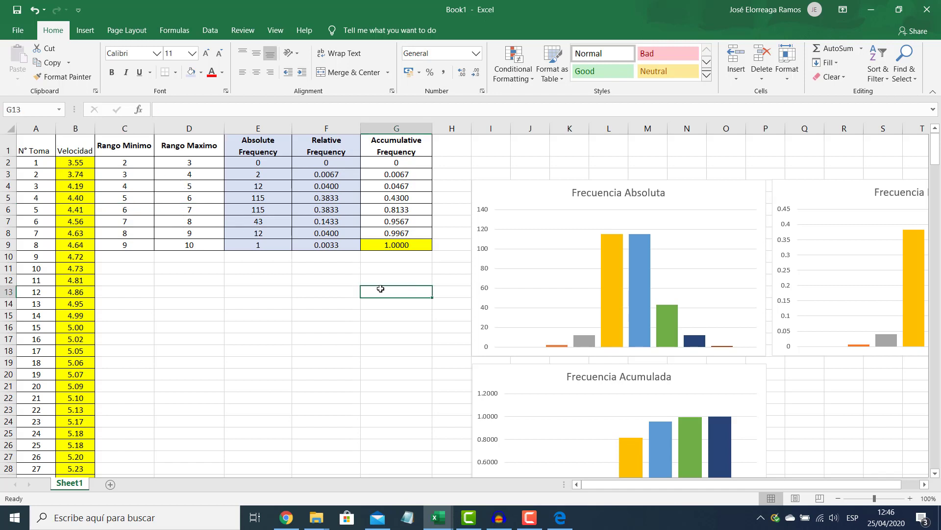
Match the gray Frecuencia Acumulada bar with its source cell G5 and the 5 to 6 velocity range
click(199, 312)
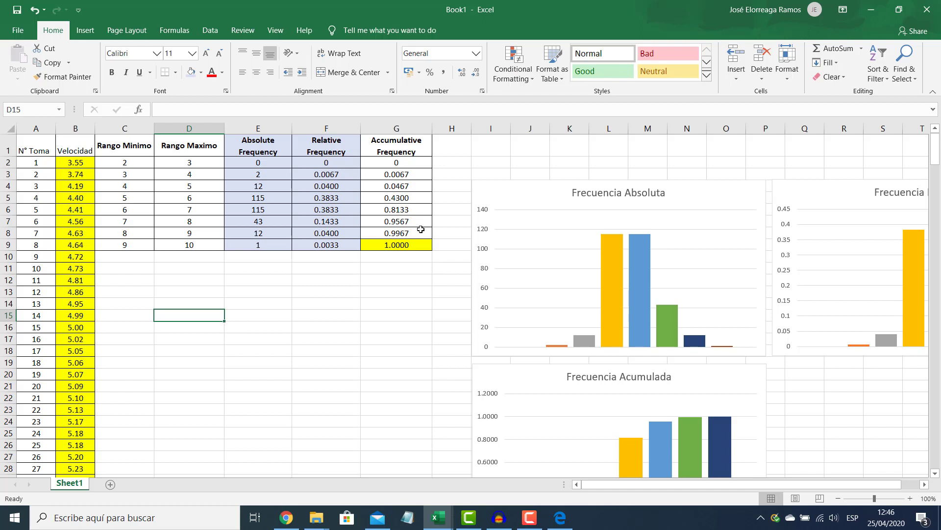
scroll(416, 229, down, 1)
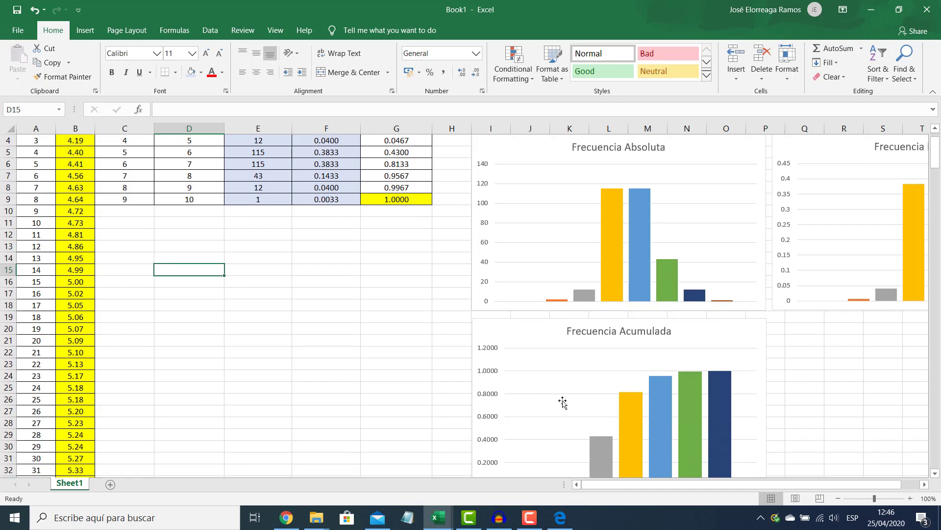
click(596, 440)
click(343, 296)
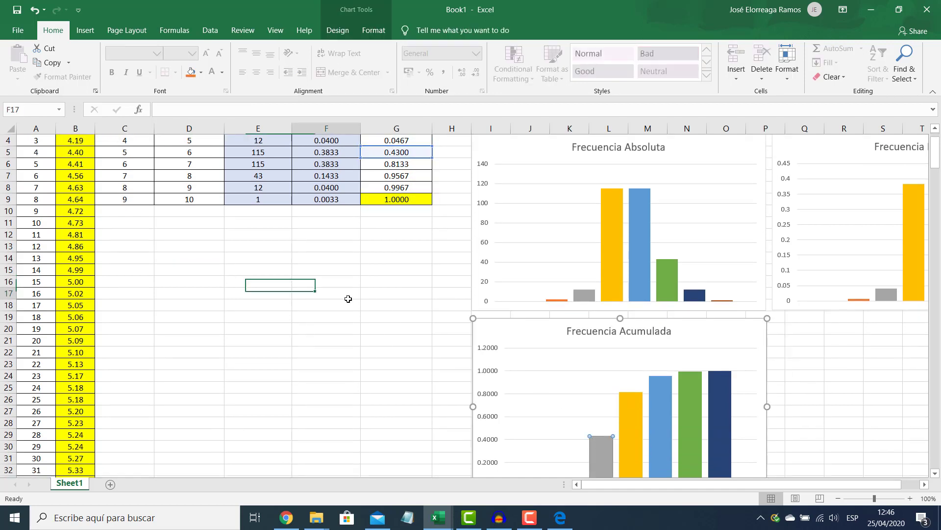
scroll(353, 298, up, 1)
click(401, 198)
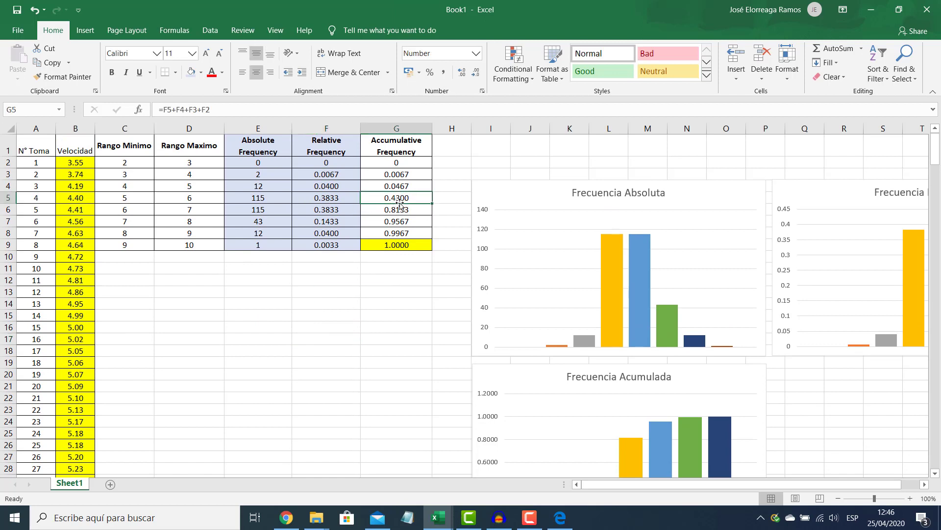
drag(199, 199, 152, 204)
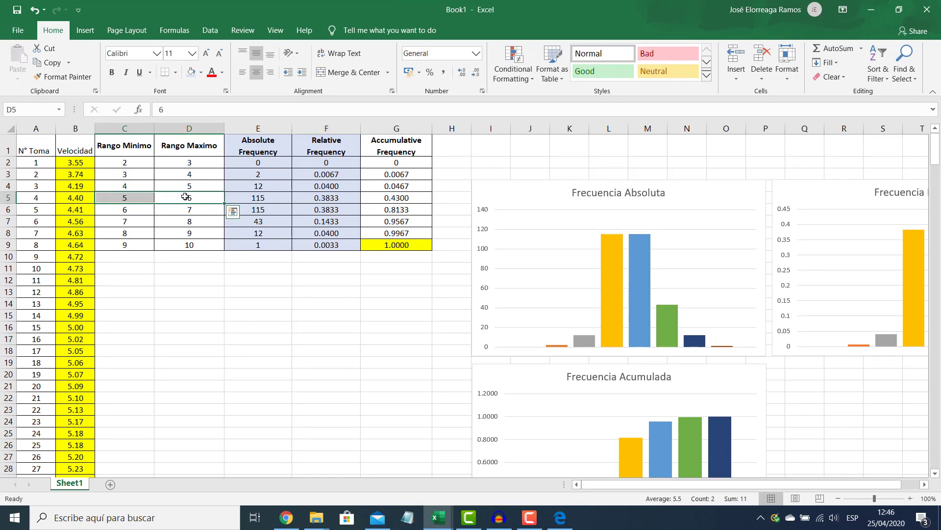
Check the accumulative frequencies in G4 and G3, relating G3 to the 3 to 4 velocity range
click(396, 186)
click(397, 175)
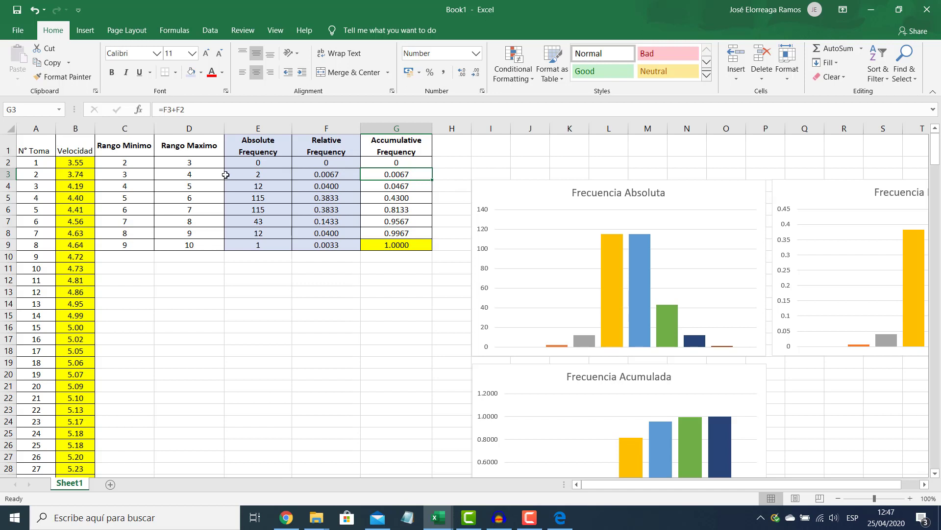
drag(221, 175, 126, 177)
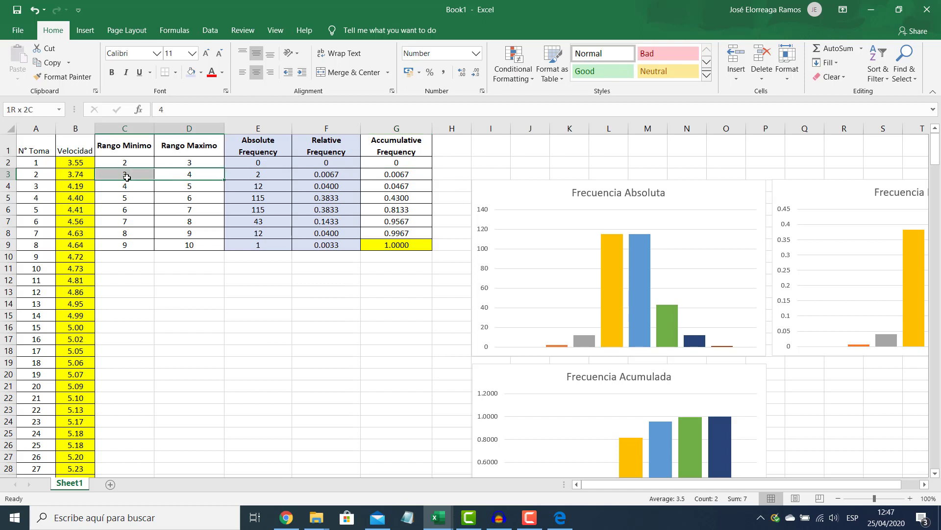
click(402, 175)
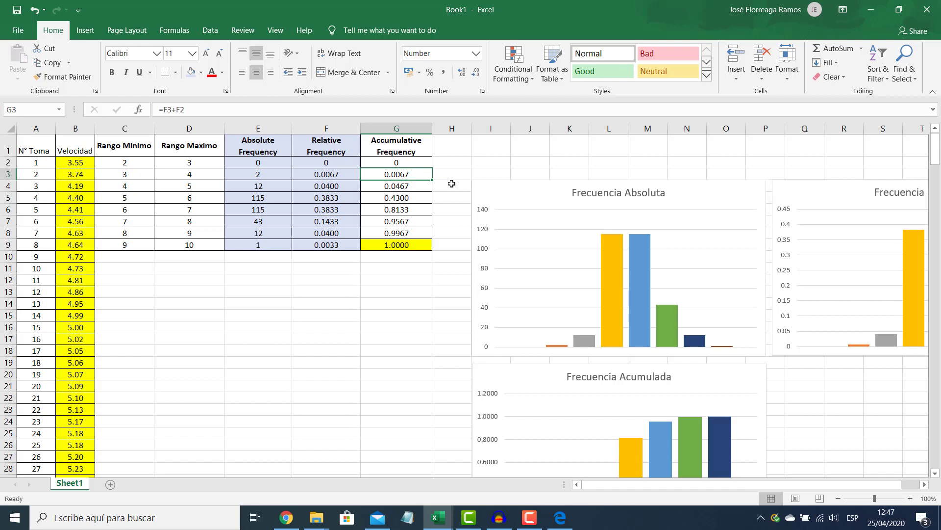
click(387, 292)
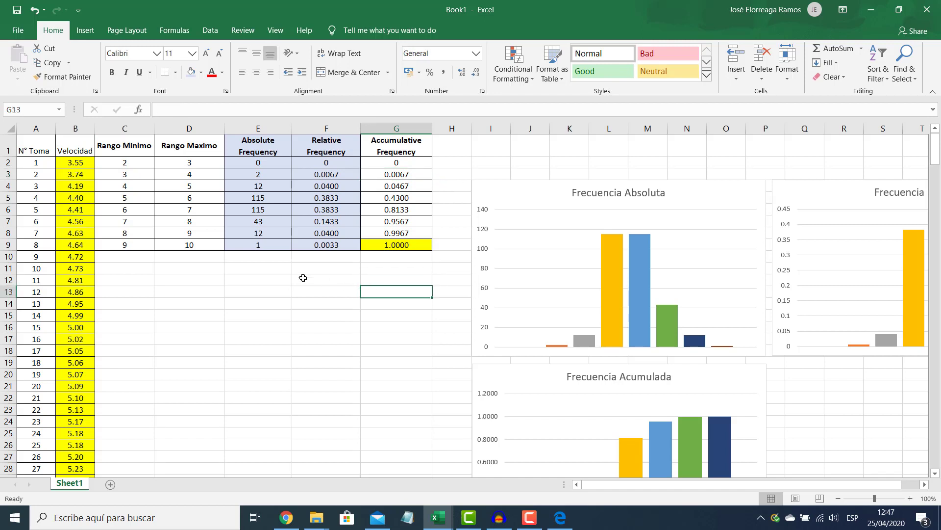
Review the velocity ranges in rows 5 to 8, narrowing the selection to C5:D6
drag(189, 233, 124, 186)
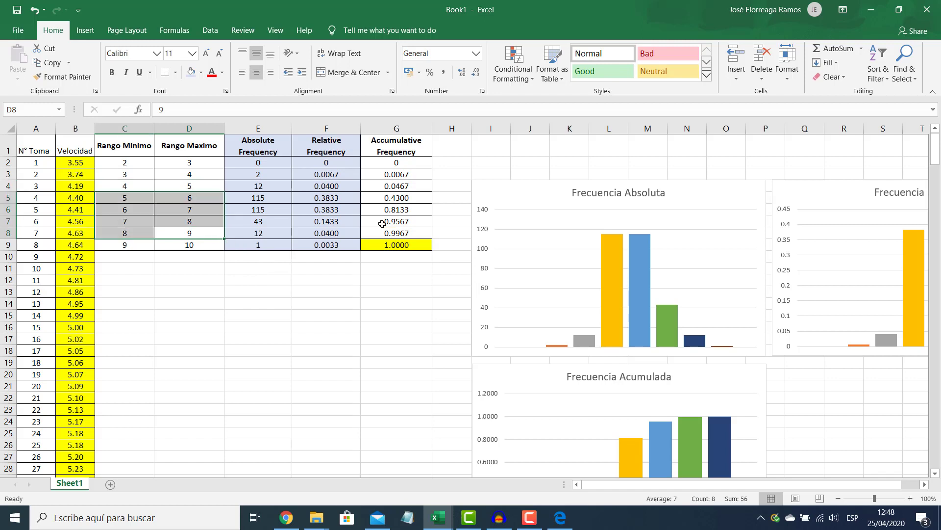
click(215, 212)
drag(215, 211, 134, 197)
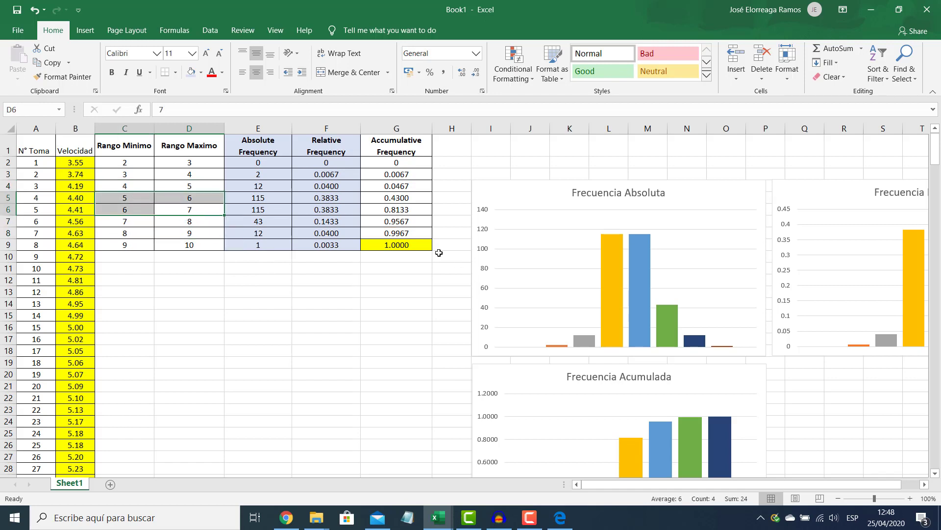
Fill the Accumulative Frequency cells G7:G9 and G2:G4 with red, leaving out the 5 to 7 velocity ranges
click(395, 244)
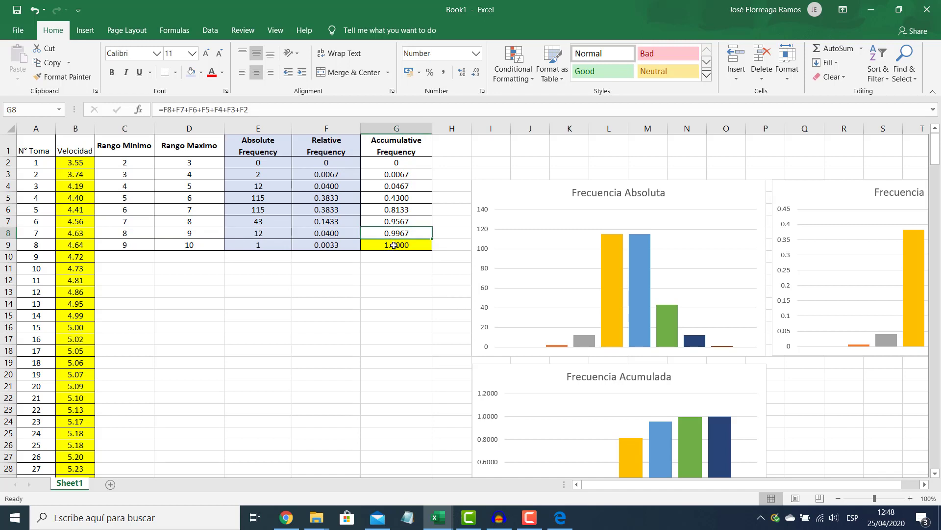
drag(395, 244, 395, 221)
click(200, 73)
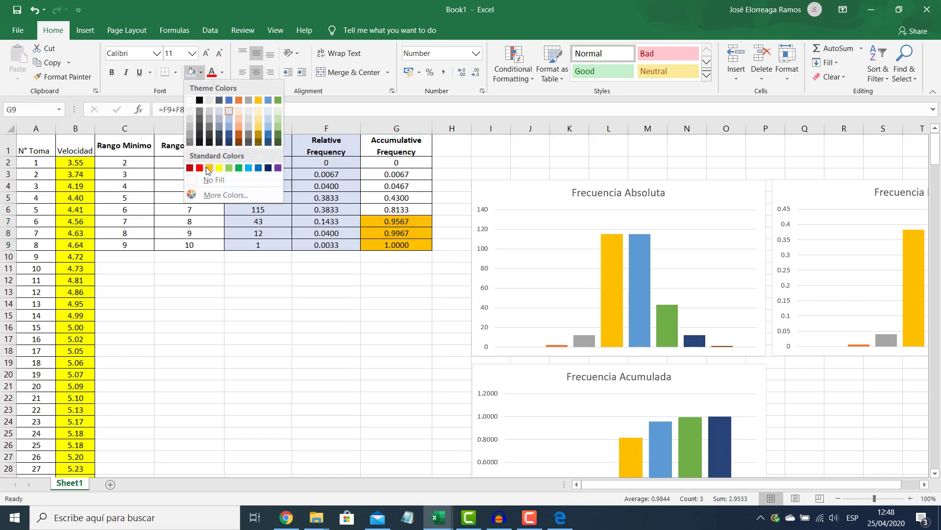
click(205, 168)
drag(373, 164, 375, 187)
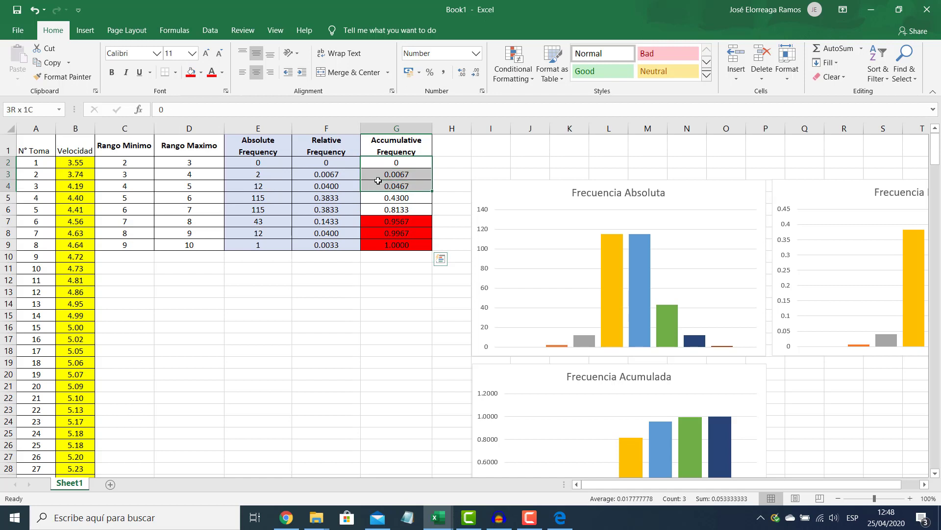
click(191, 73)
click(396, 326)
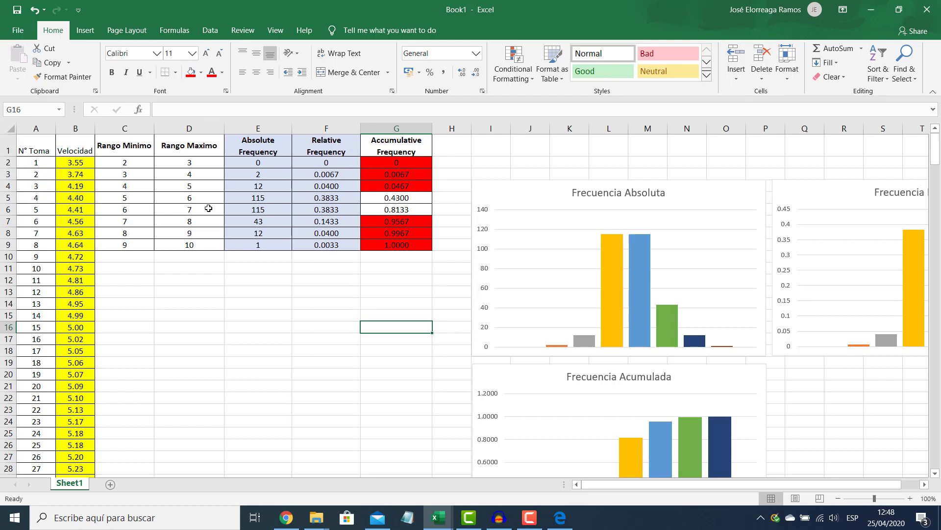
click(129, 197)
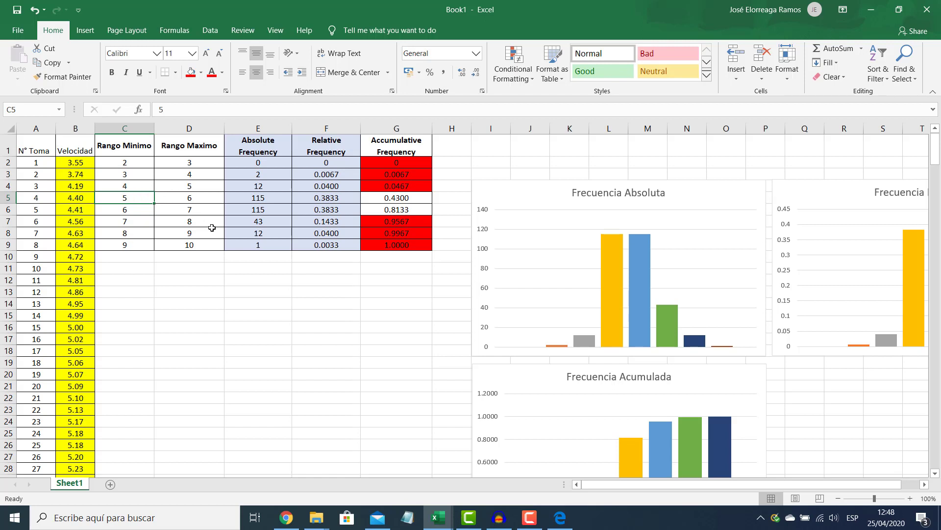
Review the dominant velocity ranges in C5:D6 and compare them with the Frecuencia Acumulada chart
click(182, 214)
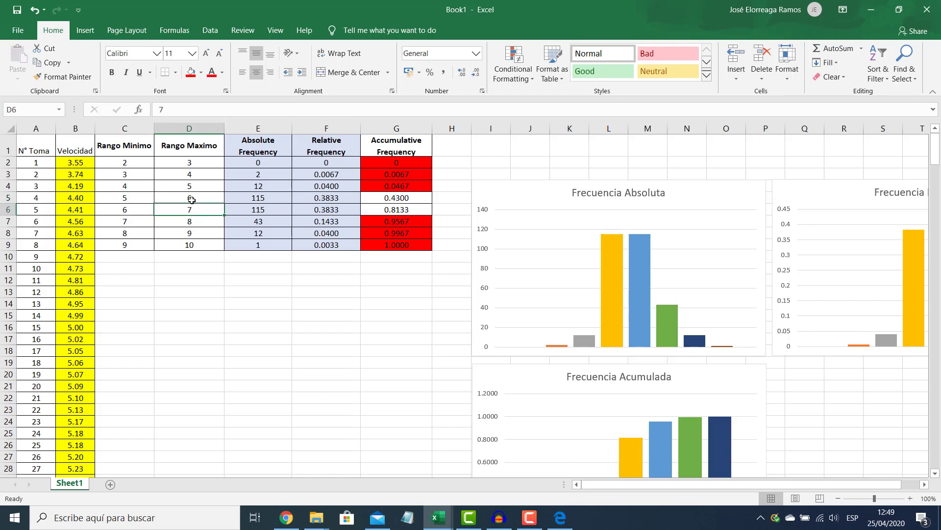
drag(119, 201, 185, 209)
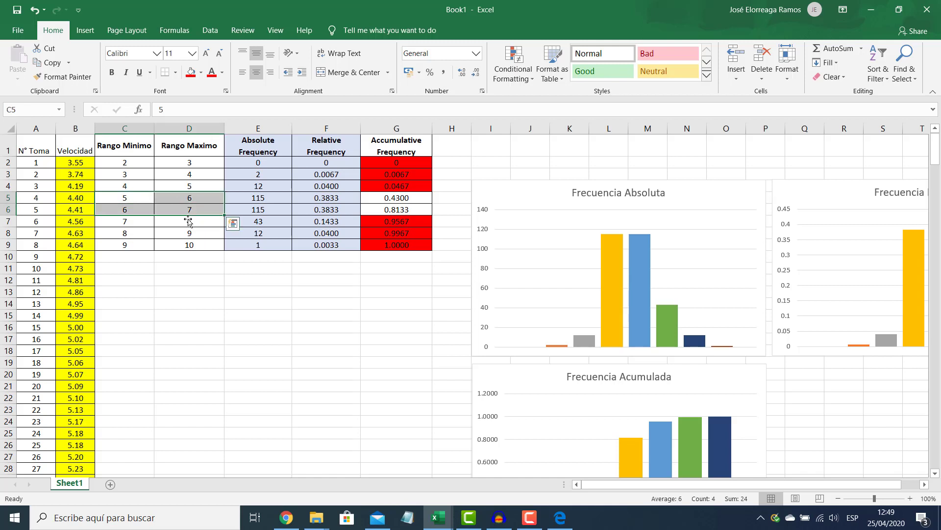
click(374, 322)
click(453, 328)
scroll(457, 337, down, 4)
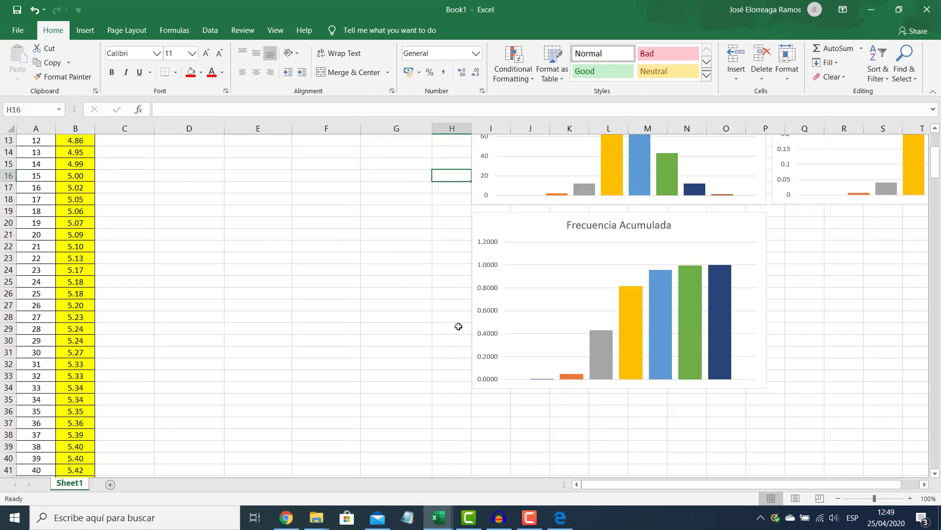
drag(636, 485, 653, 487)
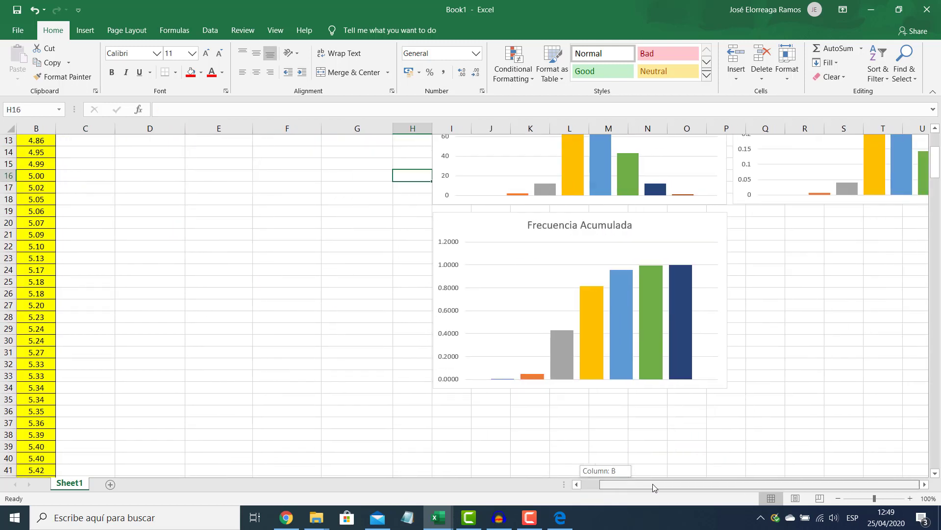
scroll(553, 361, up, 3)
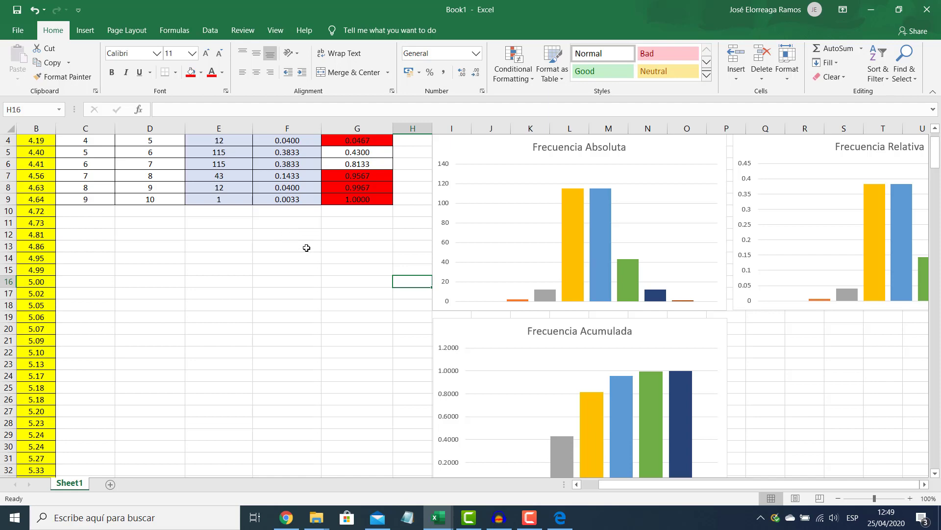
scroll(338, 264, down, 4)
scroll(536, 346, up, 5)
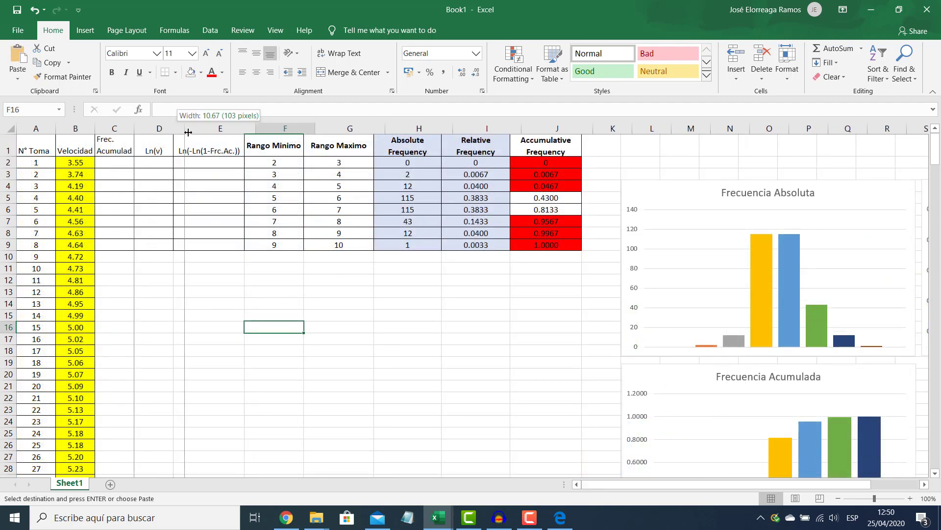
Point out the 3 to 4 and 5 to 7 velocity ranges under Rango Minimo and Rango Maximo
click(223, 300)
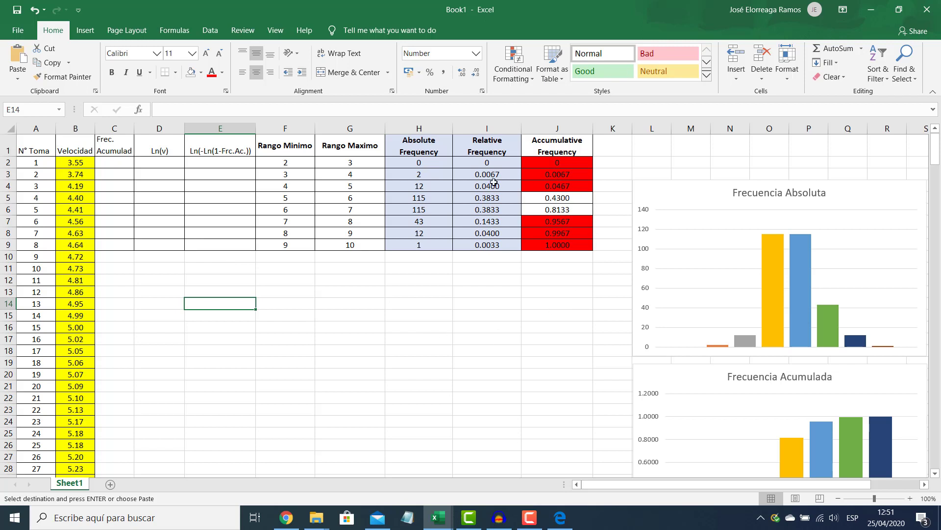
drag(293, 175, 358, 176)
key(ctrl+v)
drag(275, 186, 352, 211)
key(ctrl+v)
key(ctrl+v)
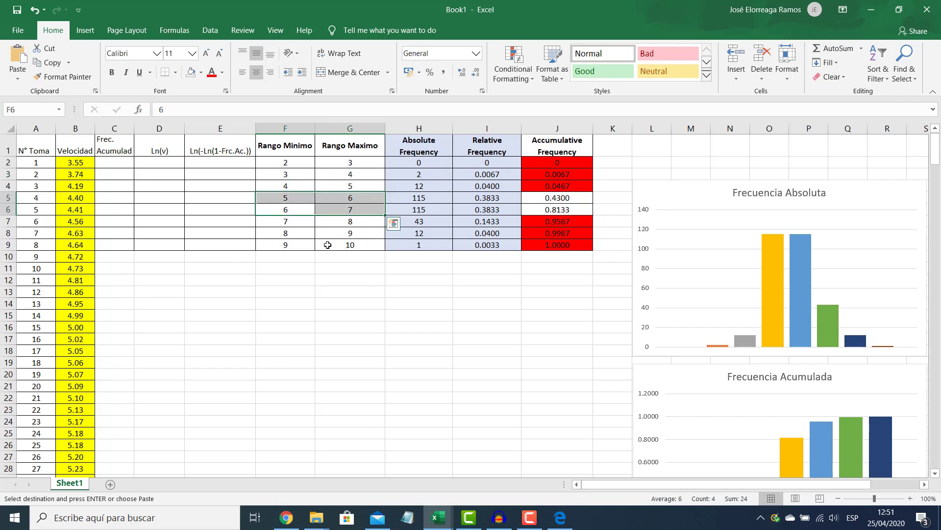
click(419, 315)
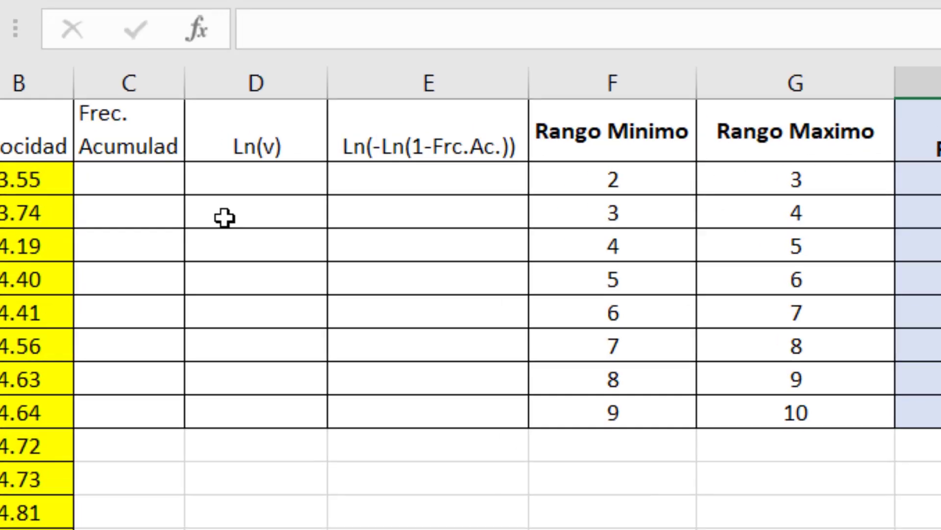
Inspect the Frec. Acumulad, Ln(v) and Ln(-Ln(1-Frc.Ac.)) columns from the first record down to E301
click(163, 141)
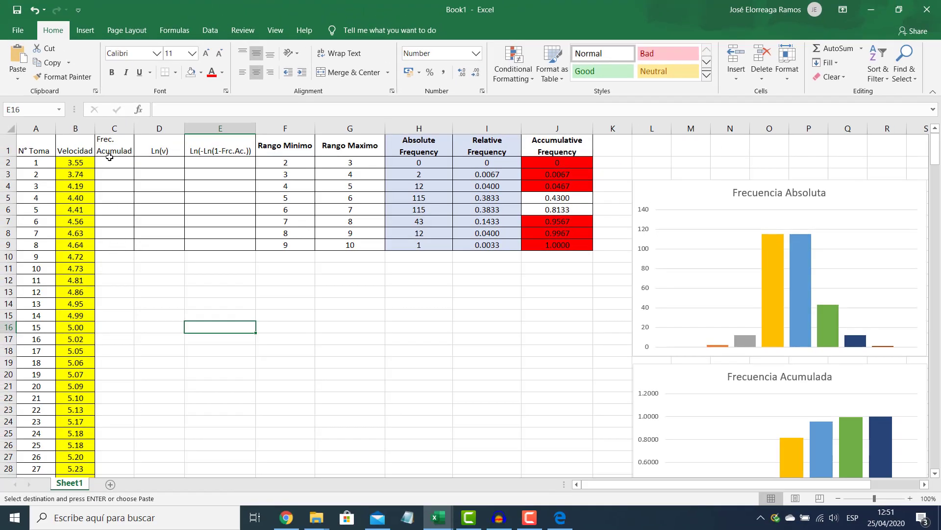
click(108, 161)
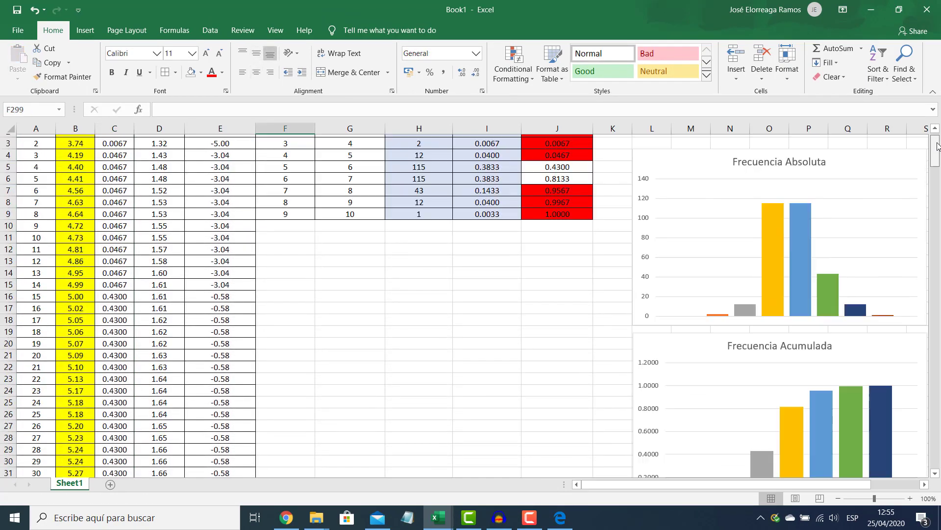
scroll(937, 145, up, 1)
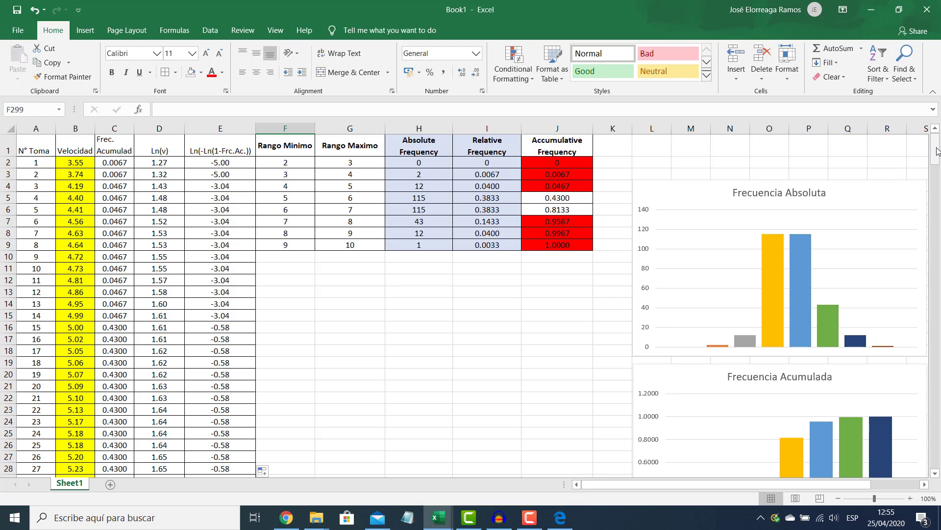
drag(935, 160, 938, 475)
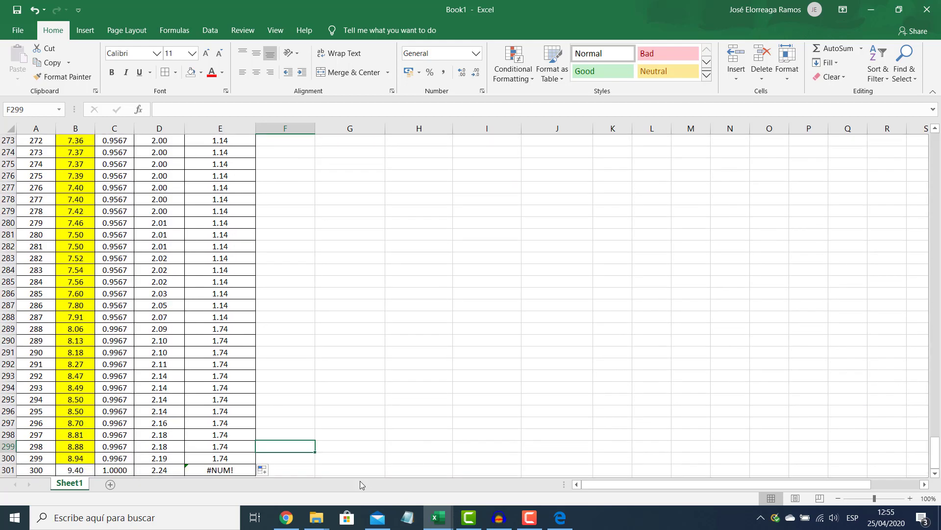
click(209, 471)
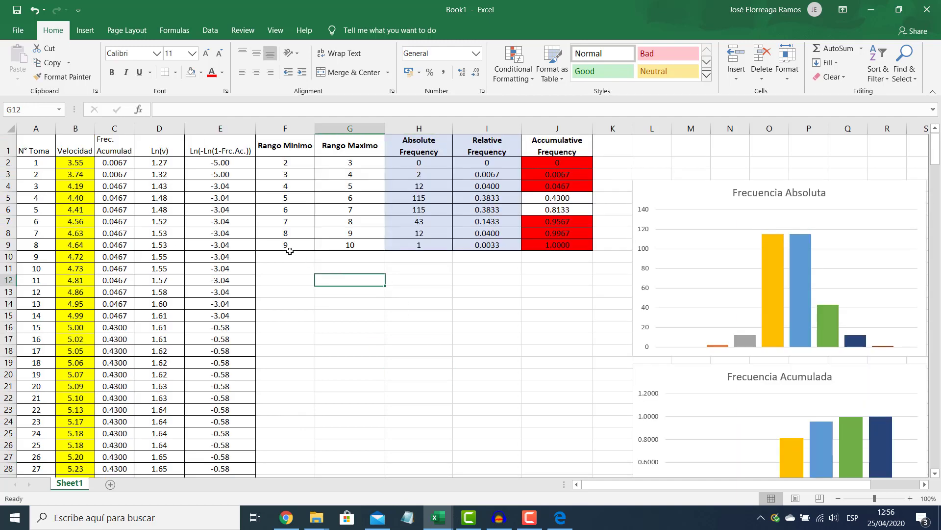
click(287, 259)
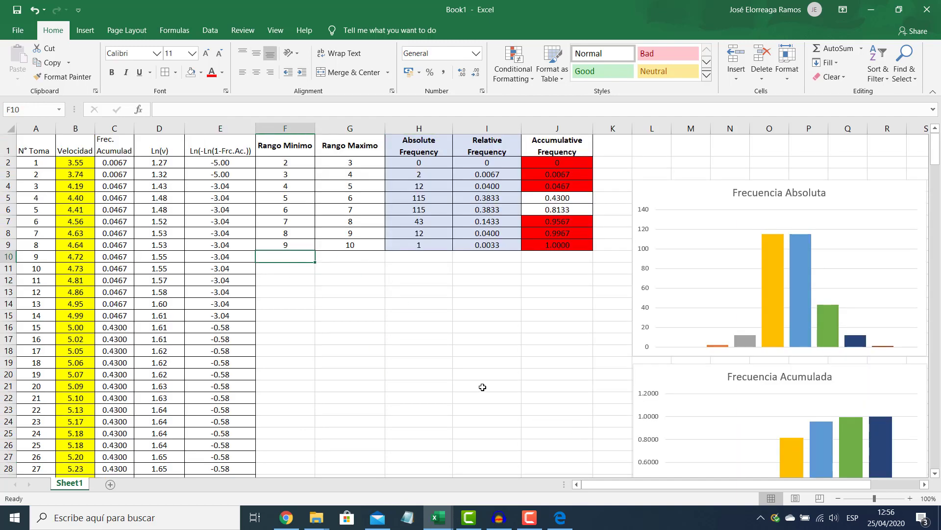
Add a linear trendline to the Distribucion de Weibull scatter chart and bring up its formatting options
scroll(421, 377, down, 10)
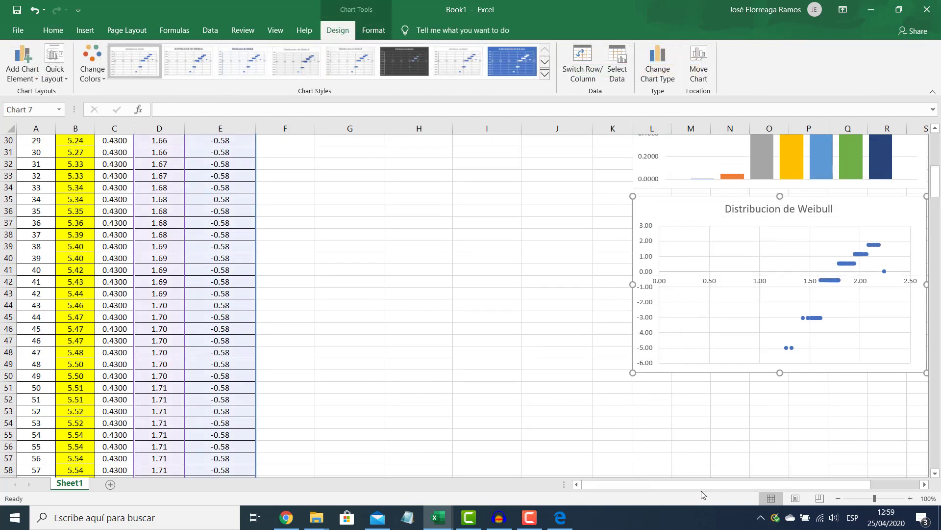
drag(692, 484, 807, 485)
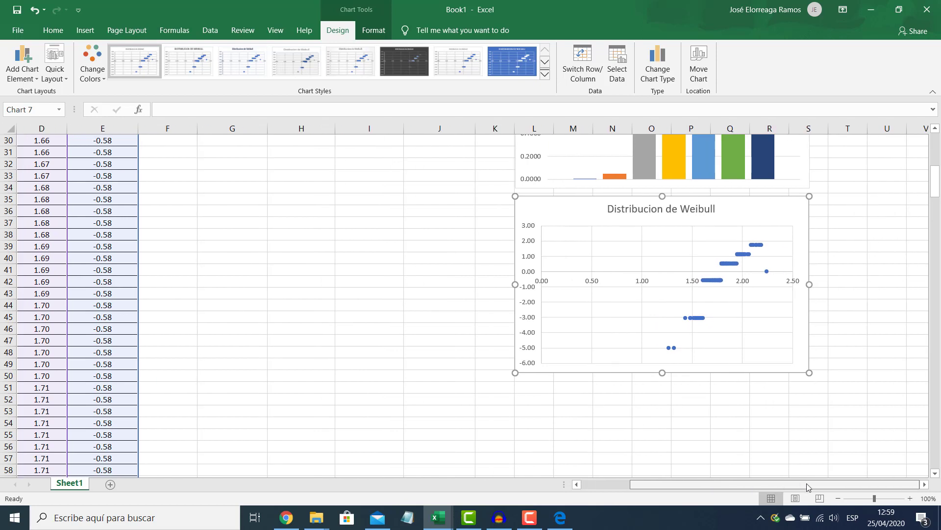
scroll(698, 290, up, 1)
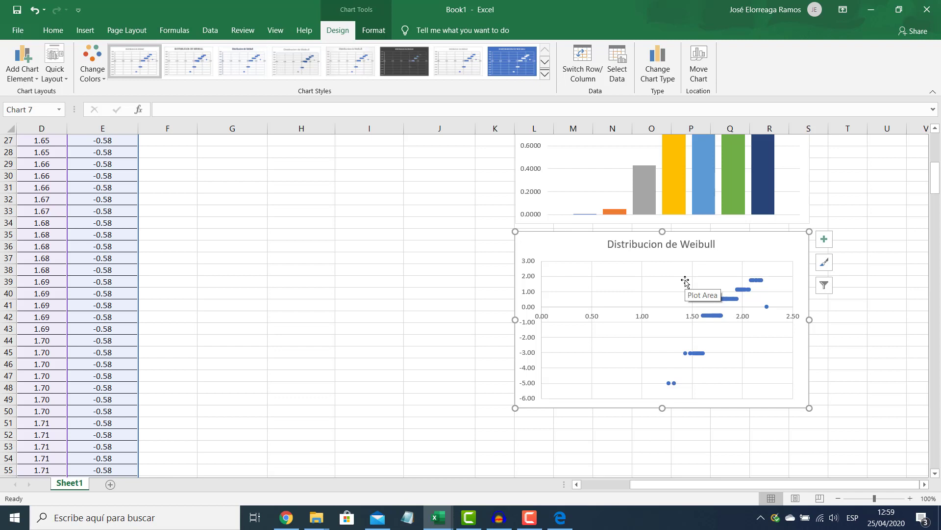
click(826, 240)
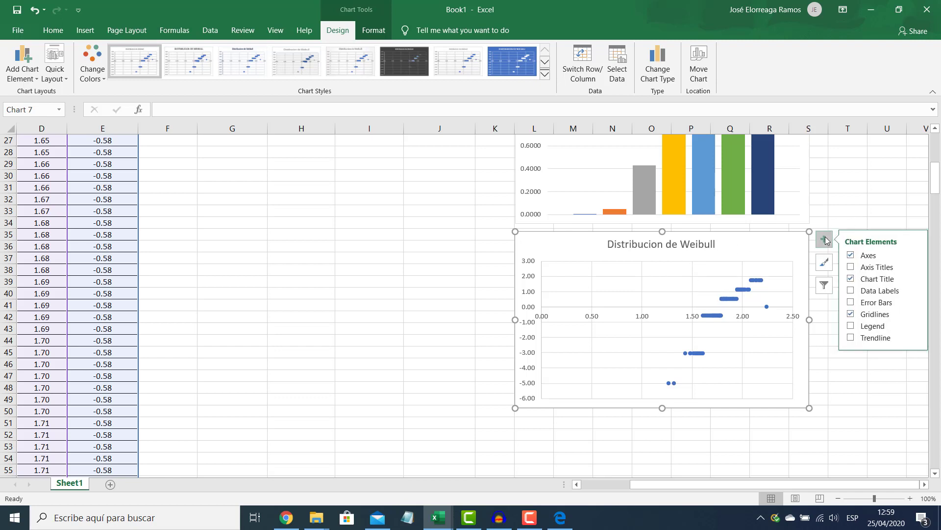
click(852, 338)
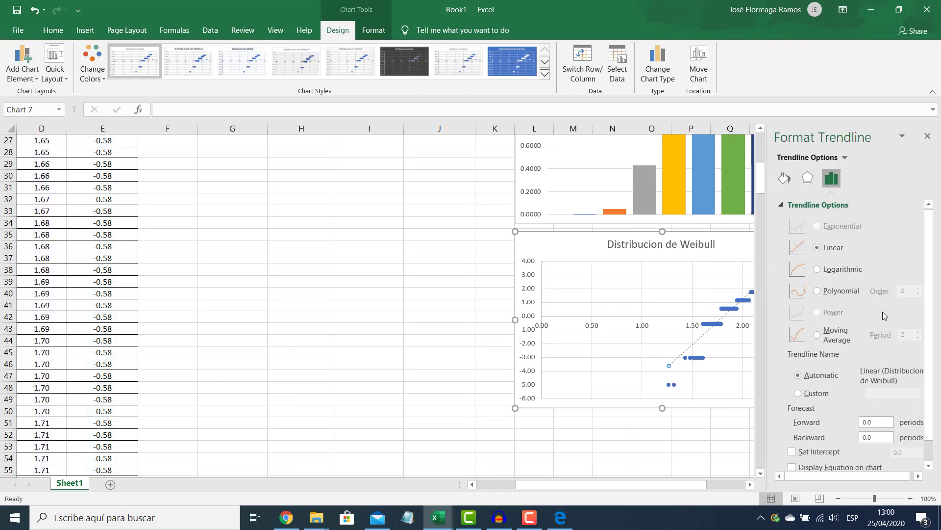
scroll(901, 442, down, 1)
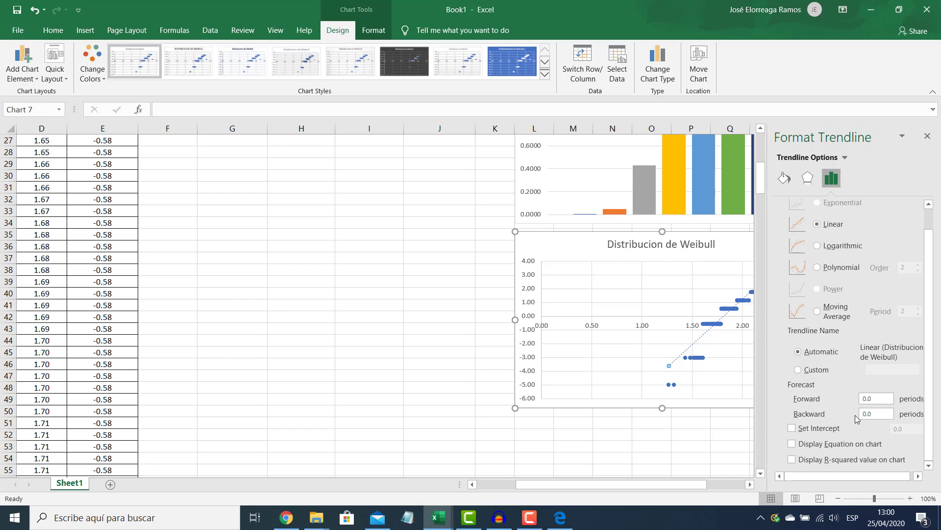
Move the Distribucion de Weibull chart closer to the data columns and display the linear trendline's equation on it
drag(565, 251, 363, 250)
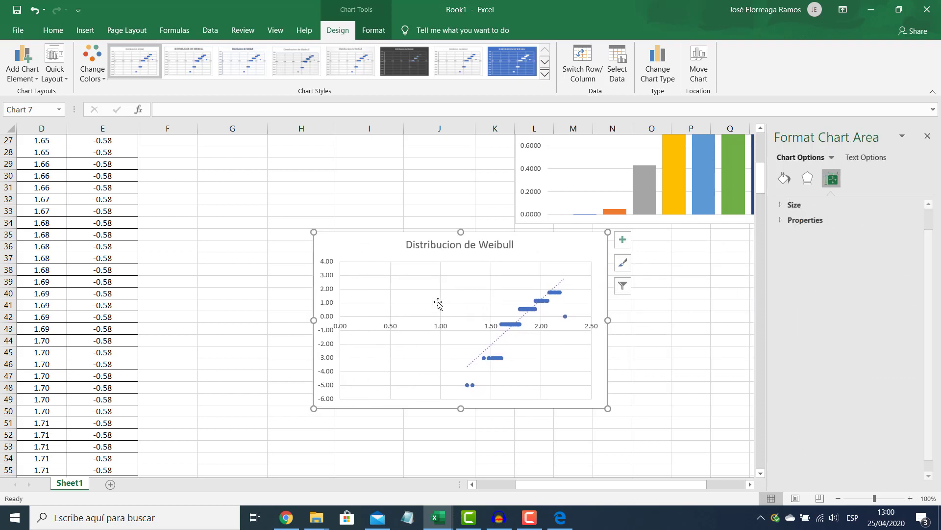
click(547, 294)
scroll(823, 335, down, 1)
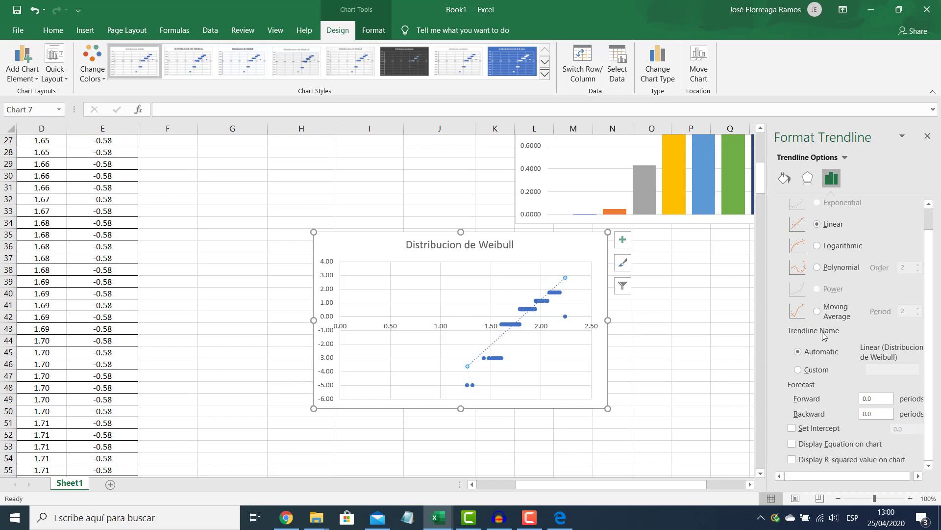
click(868, 447)
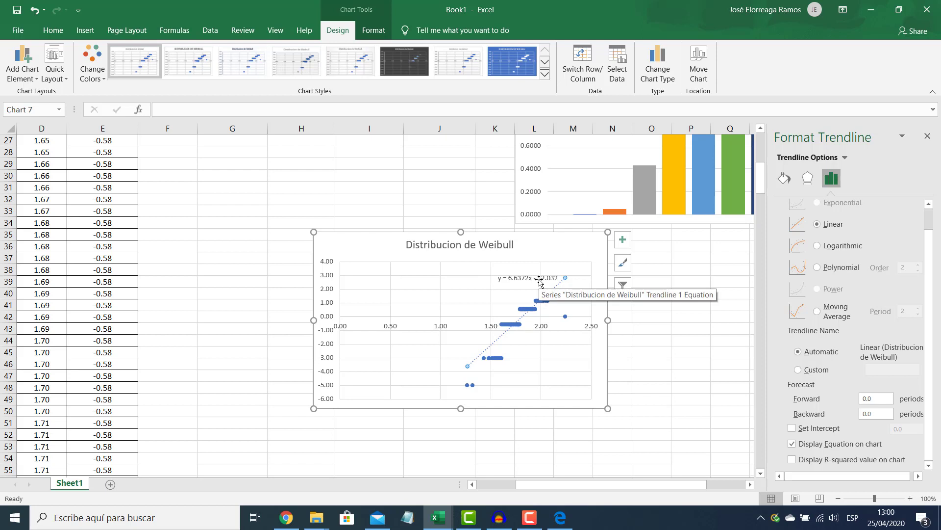
click(652, 328)
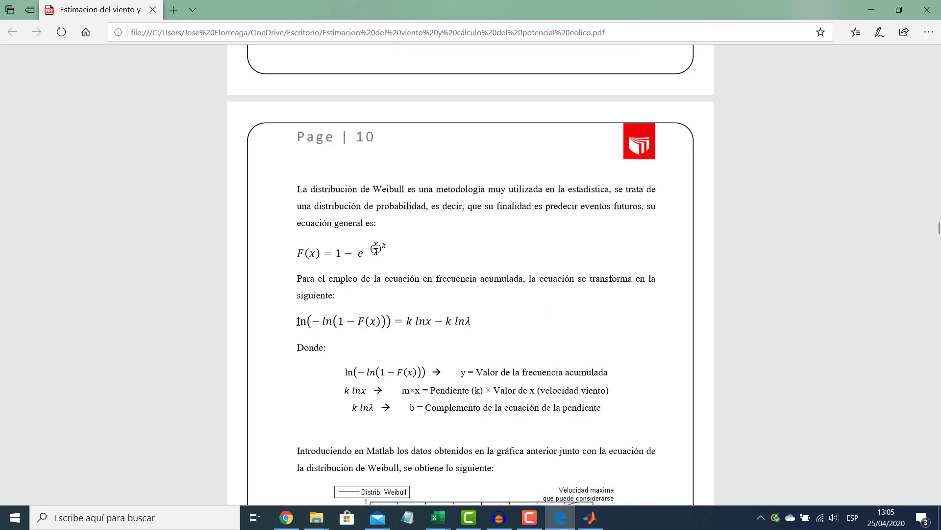
Examine the transformed Weibull equation ln(-ln(1-F(x))) = k lnx - k lnλ on page 10 of the wind estimation PDF
drag(298, 320, 497, 330)
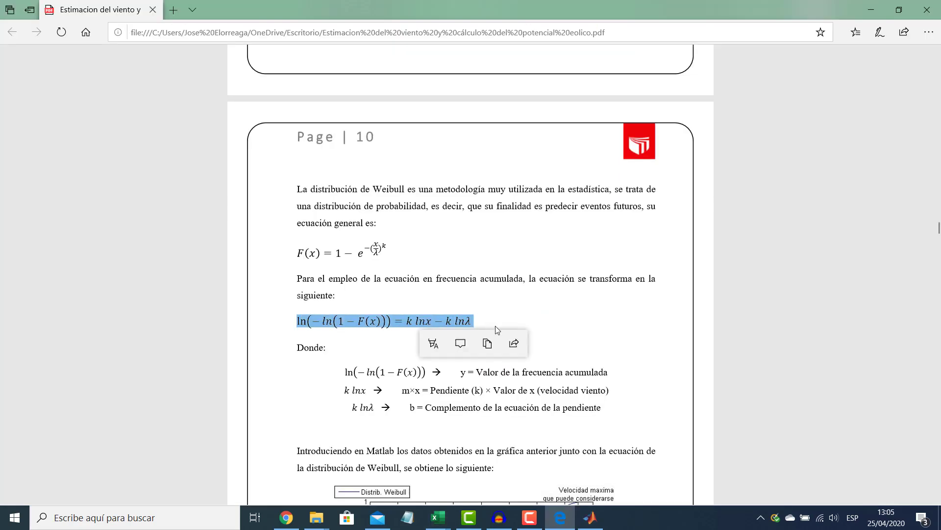
click(289, 308)
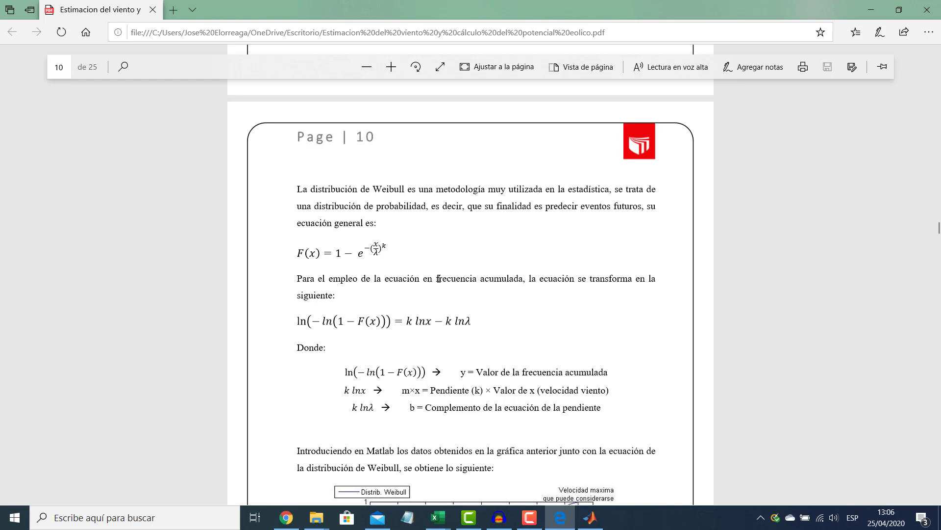
double_click(438, 278)
click(298, 310)
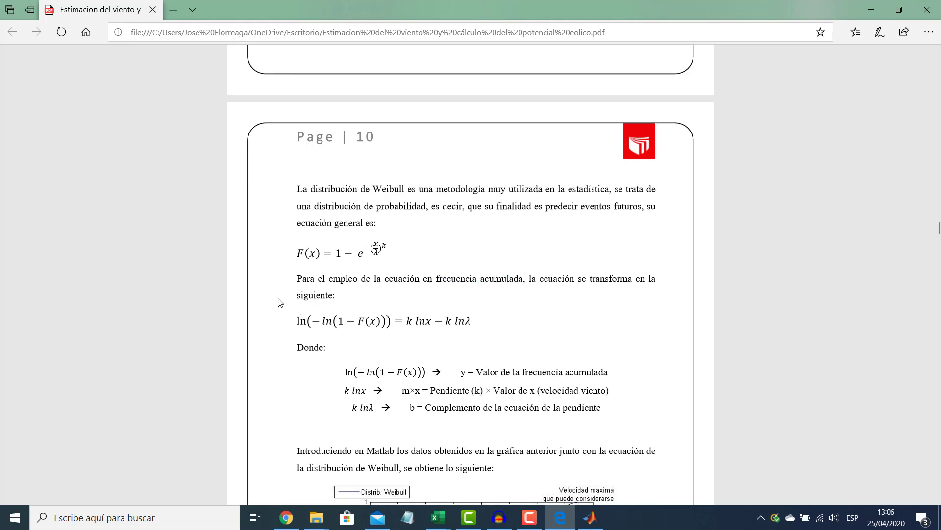
Relate the k lnx and k lnλ terms to m×x and b in the definitions, then locate k in the transformed equation
scroll(279, 303, down, 3)
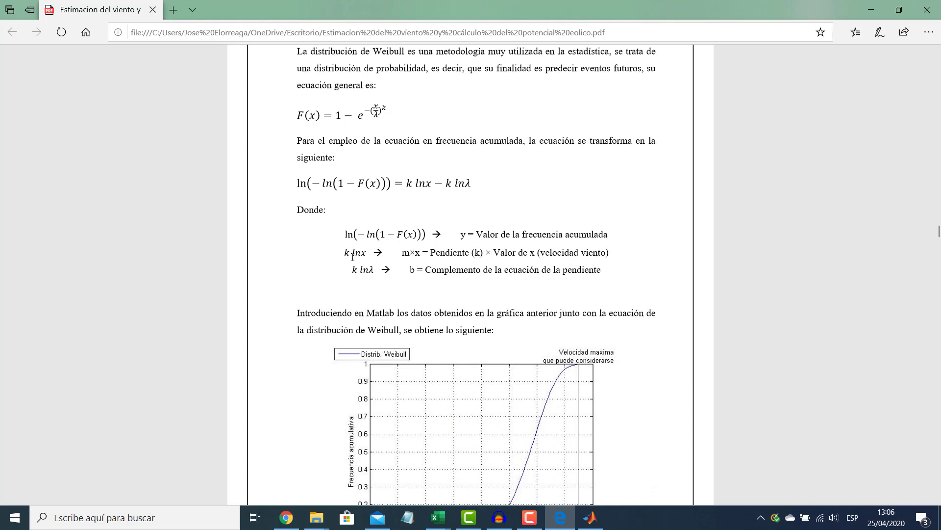
drag(344, 252, 385, 253)
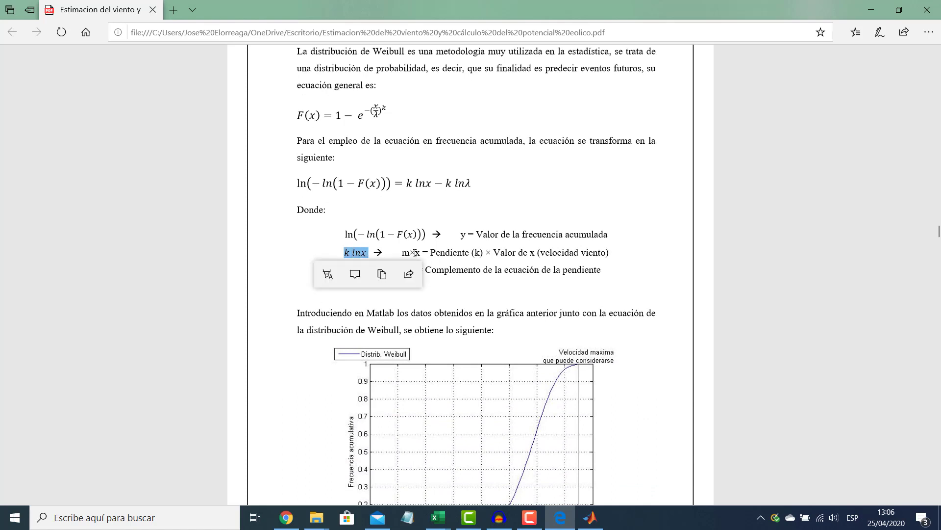
click(495, 263)
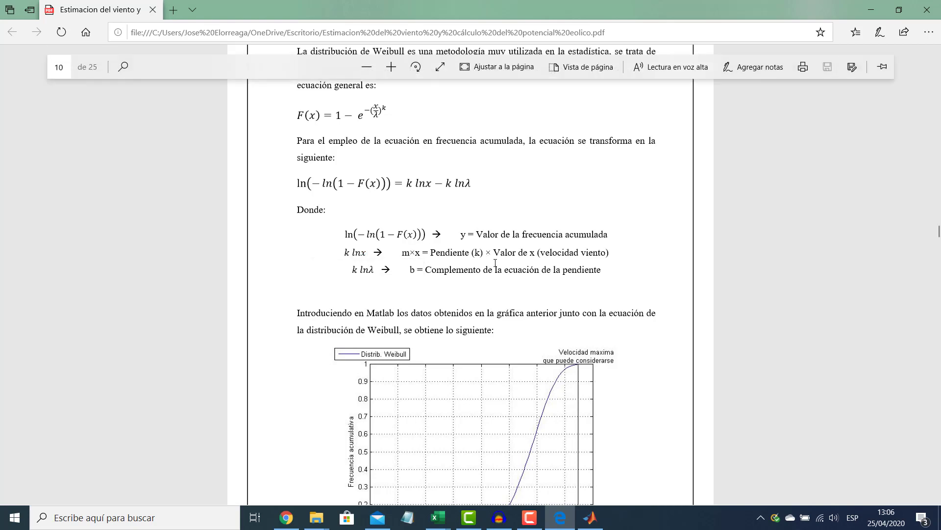
drag(353, 268, 375, 270)
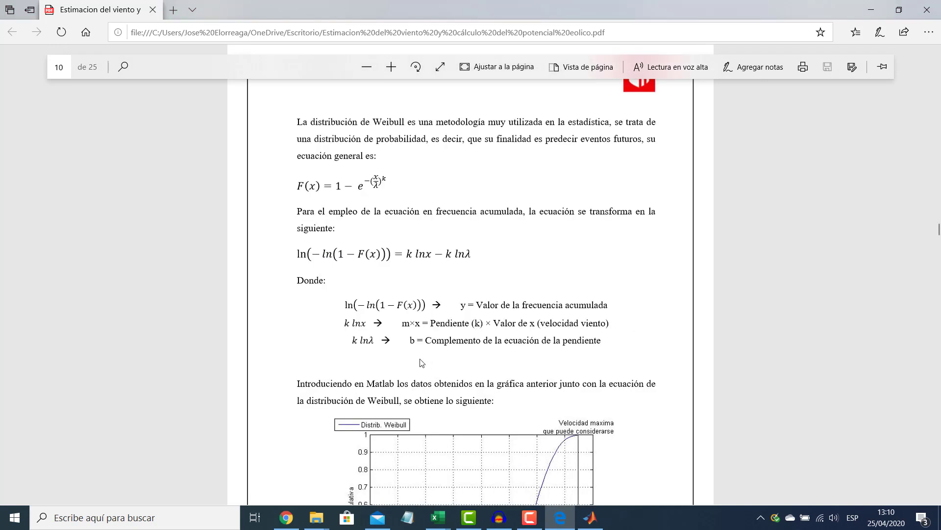
double_click(361, 340)
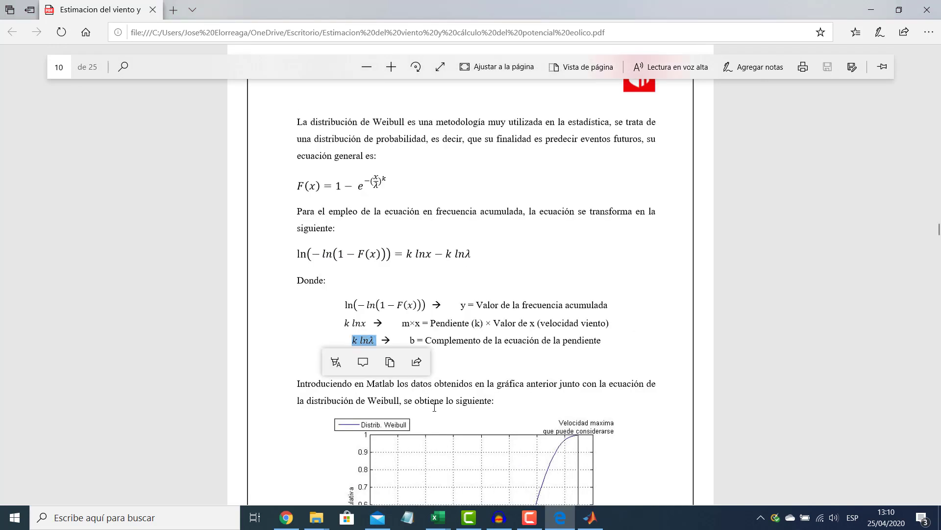
click(430, 290)
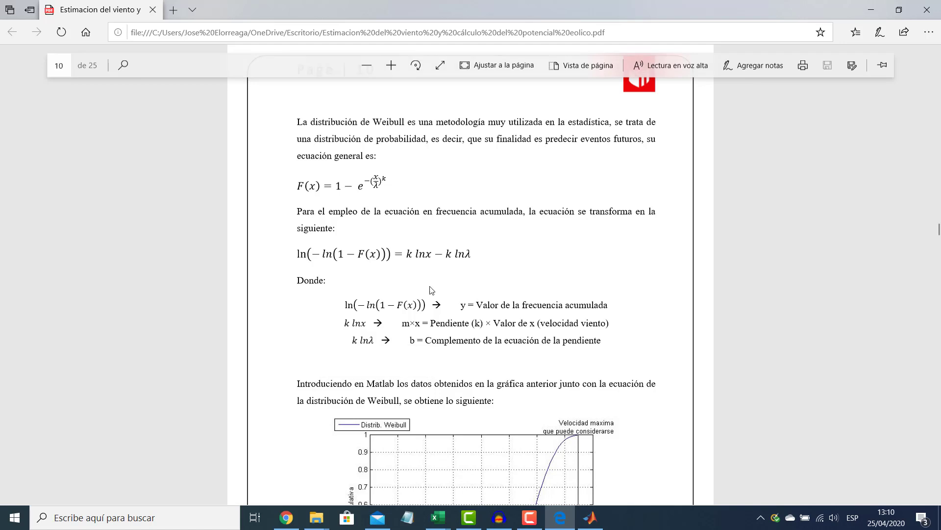
double_click(412, 255)
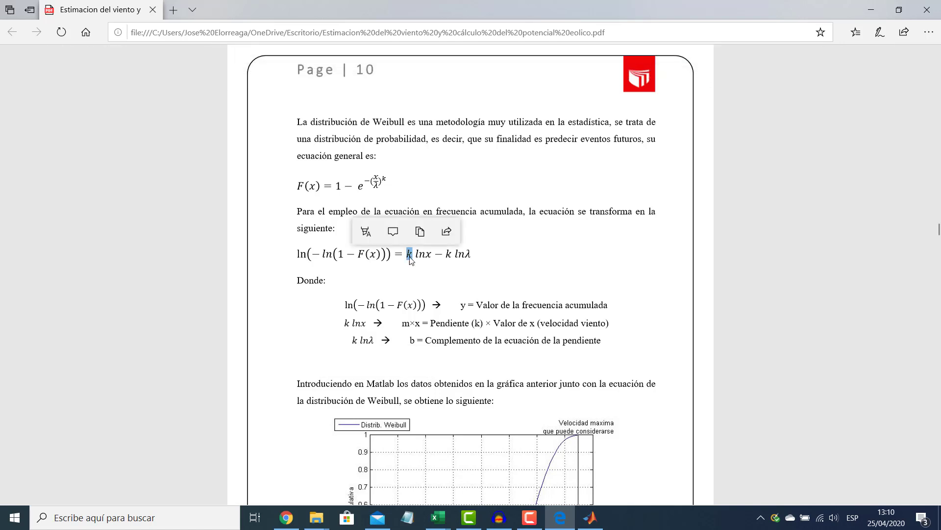
Locate the parameters λ and k in the general Weibull equation F(x) on page 10 of the PDF
click(439, 284)
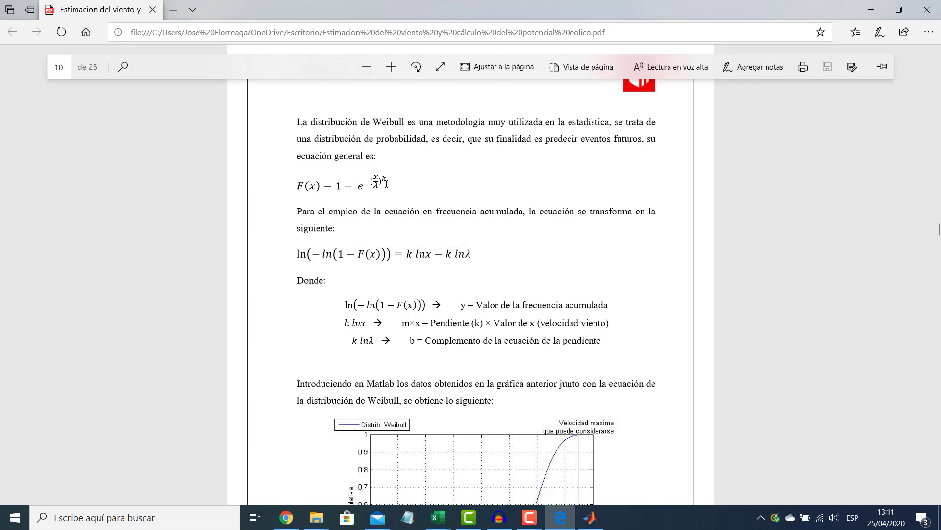
double_click(376, 184)
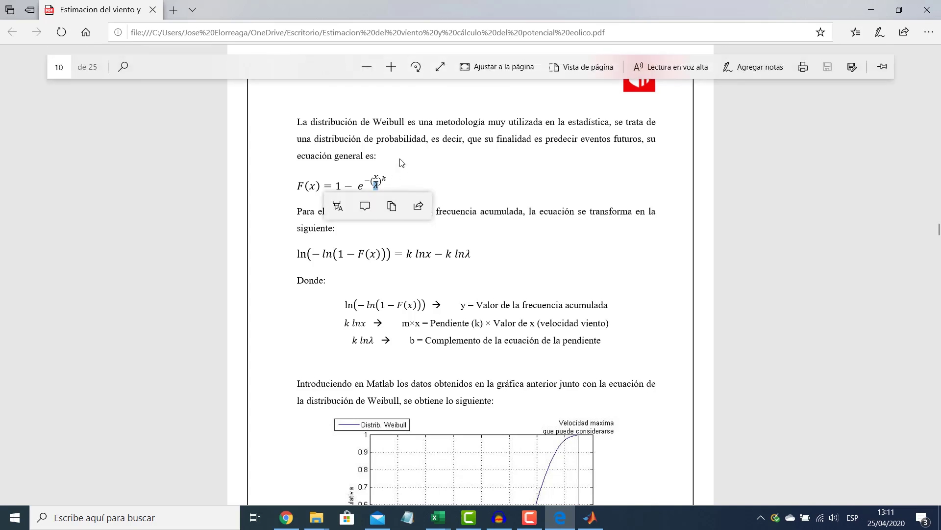
click(384, 178)
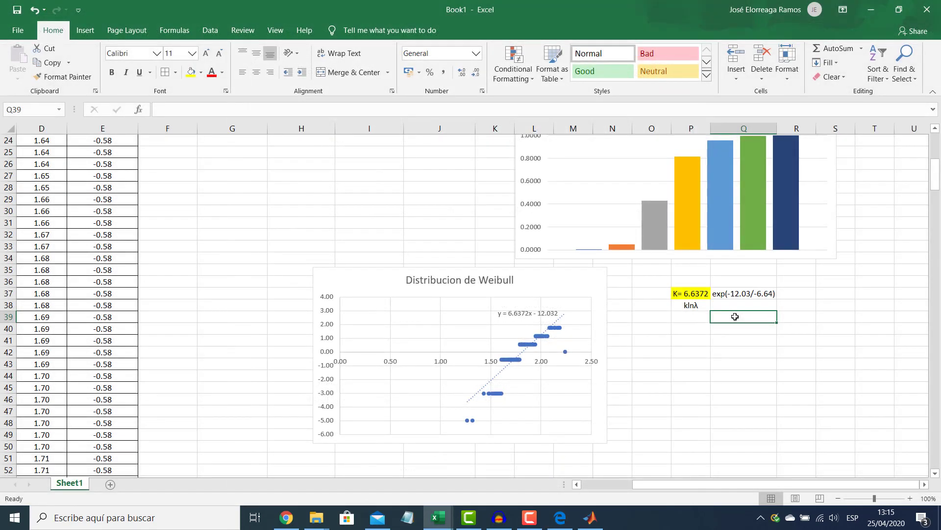
In the Excel workbook, review the K value, the exp(-12.03/-6.64) expression and the klnλ label beside the Weibull chart
click(691, 297)
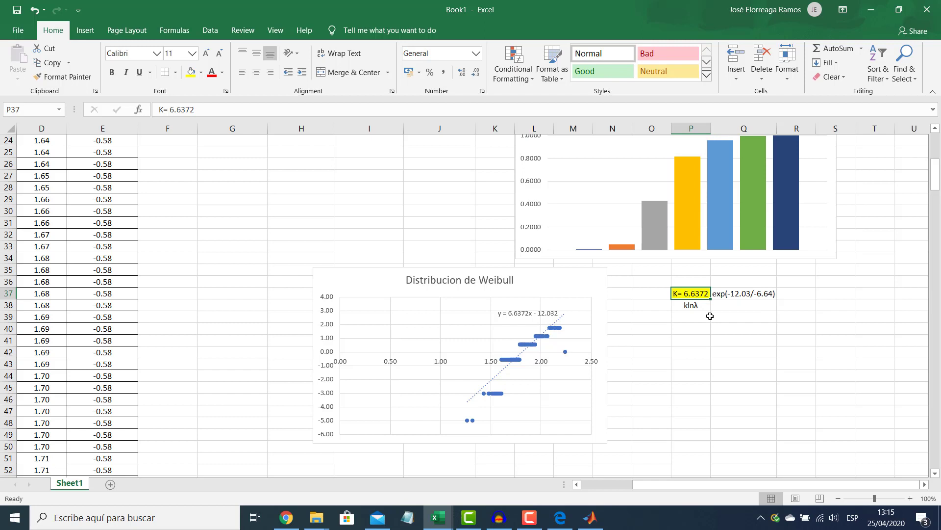
click(726, 294)
click(731, 304)
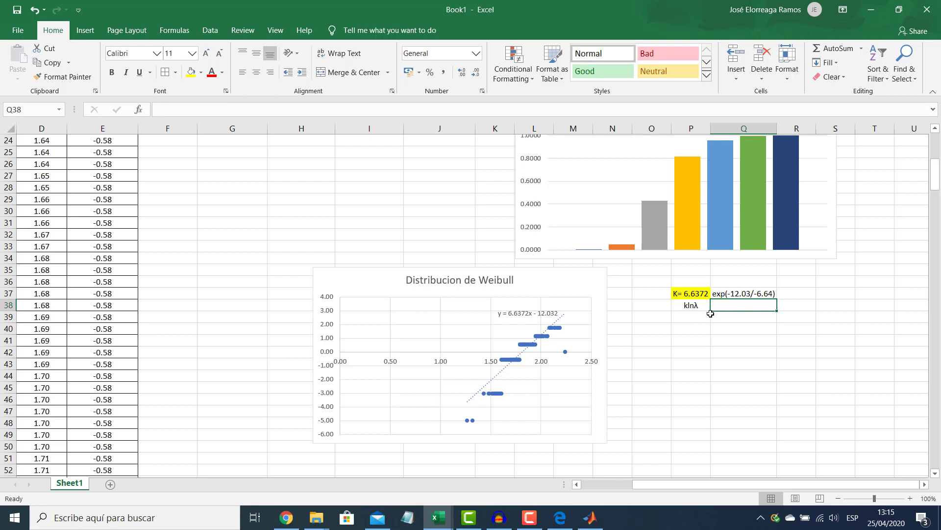
click(694, 306)
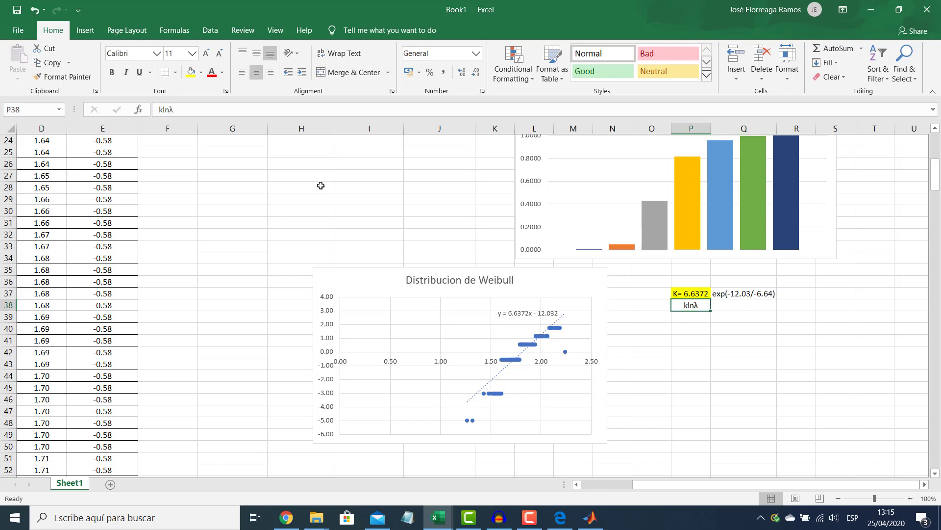
click(169, 110)
click(736, 375)
click(755, 307)
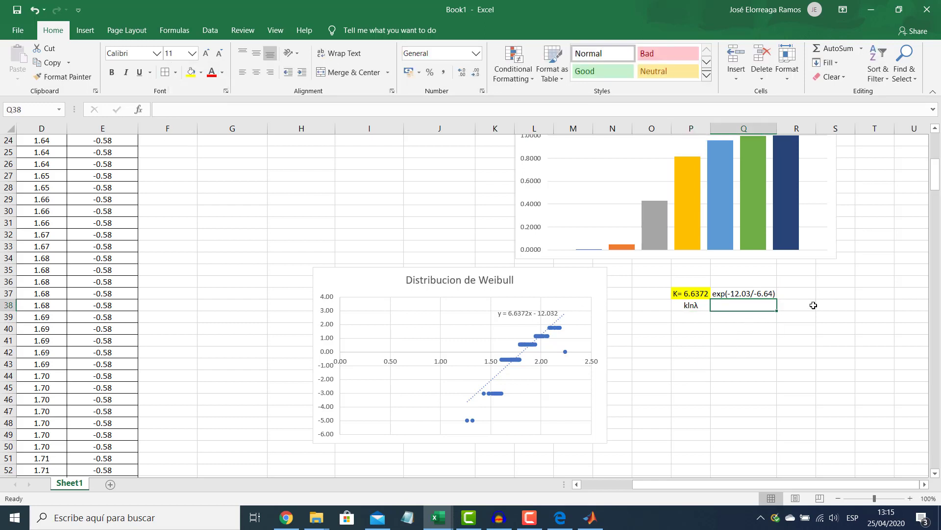
click(809, 305)
Copy the λ symbol from the klnλ label in P38 and place it in Q38 as a label
click(694, 305)
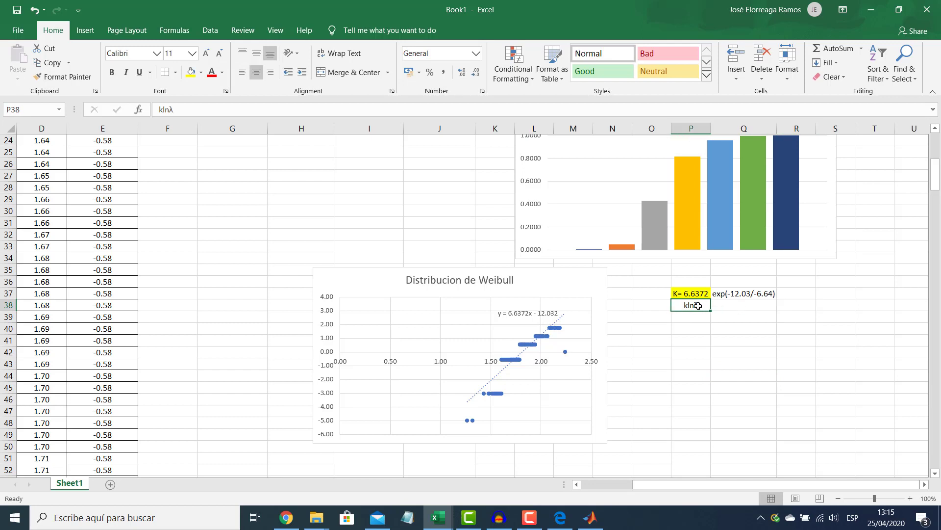
double_click(698, 305)
drag(189, 110, 171, 110)
key(ctrl+c)
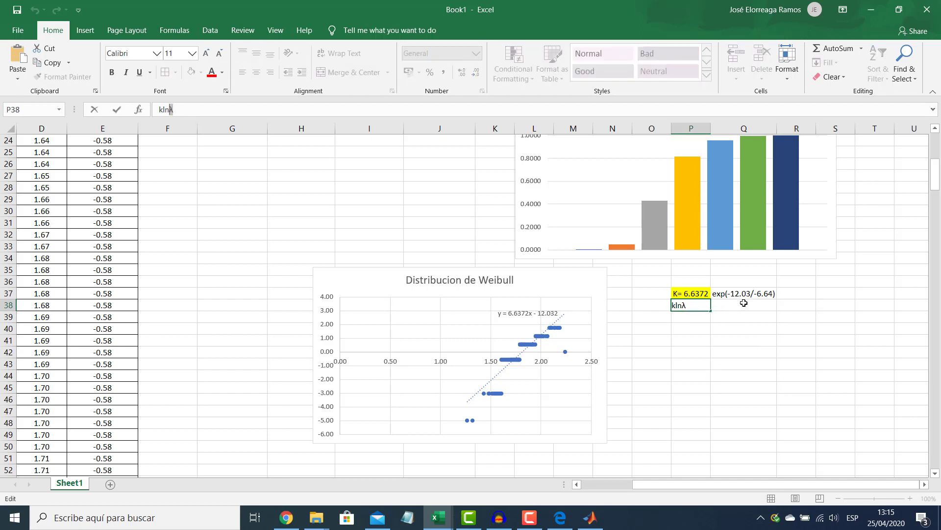
click(744, 304)
key(ctrl+v)
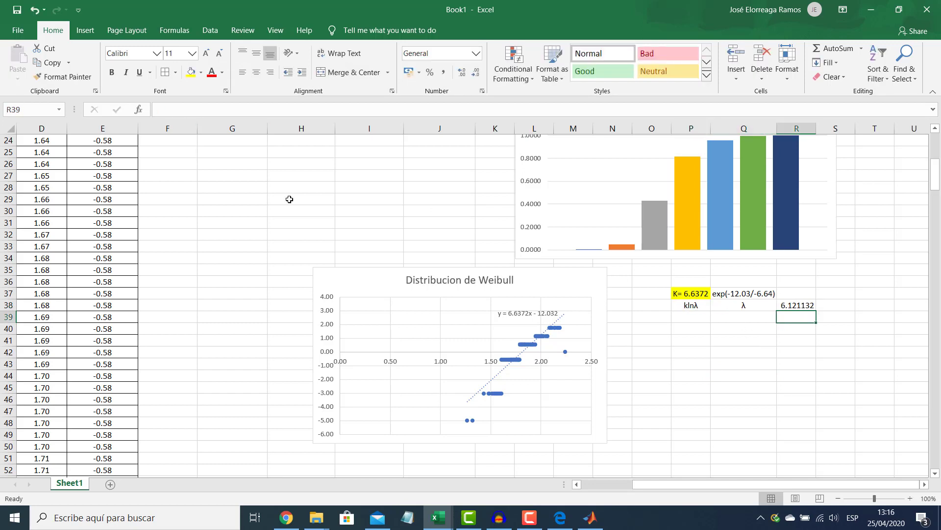
Calculate λ in R38 with =EXP(-12.03/-6.64) and highlight that cell in yellow
click(796, 304)
click(850, 293)
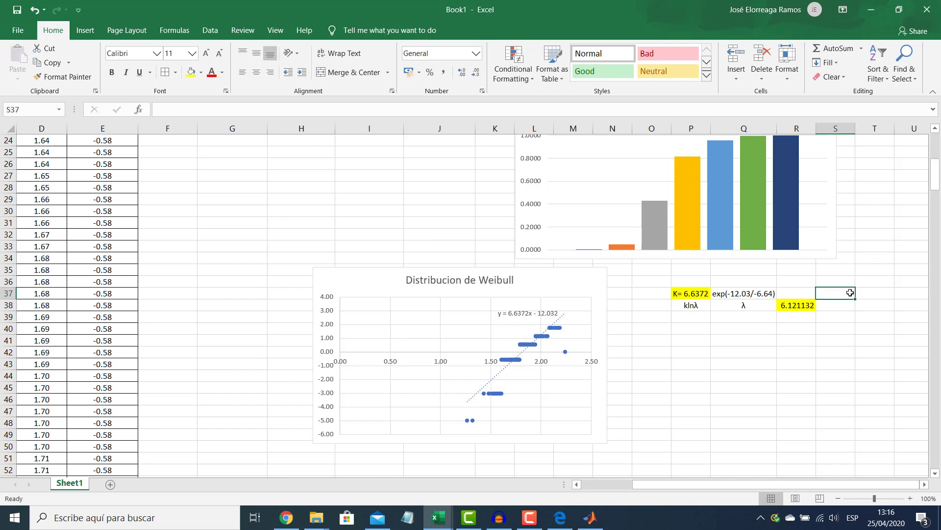
click(794, 307)
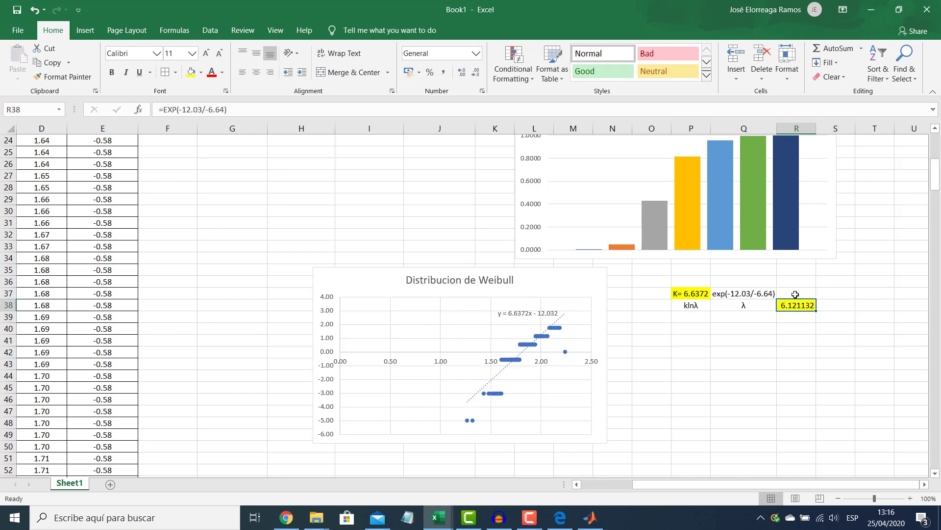
click(794, 317)
click(800, 306)
Switch to MATLAB and set the Weibull variables in Weibull.m to k = 6.63 and r = 6.12
click(591, 517)
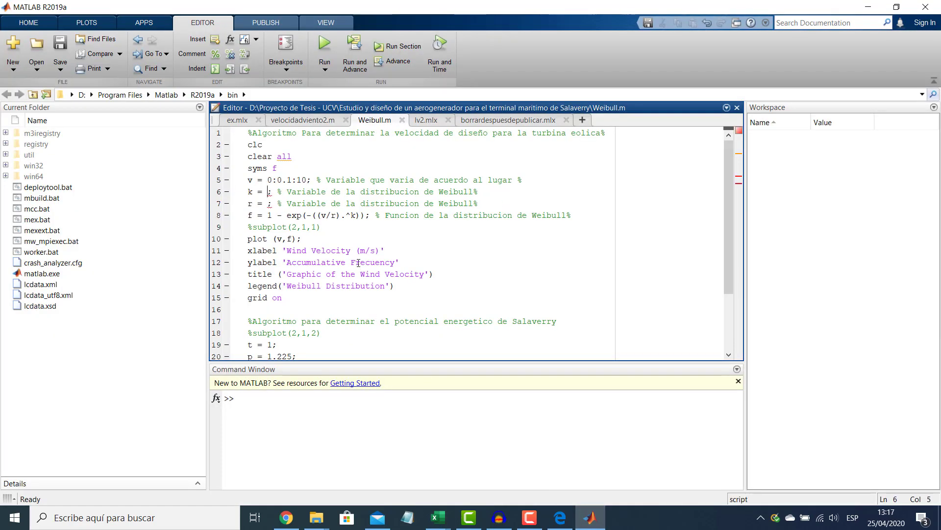
text(6.63)
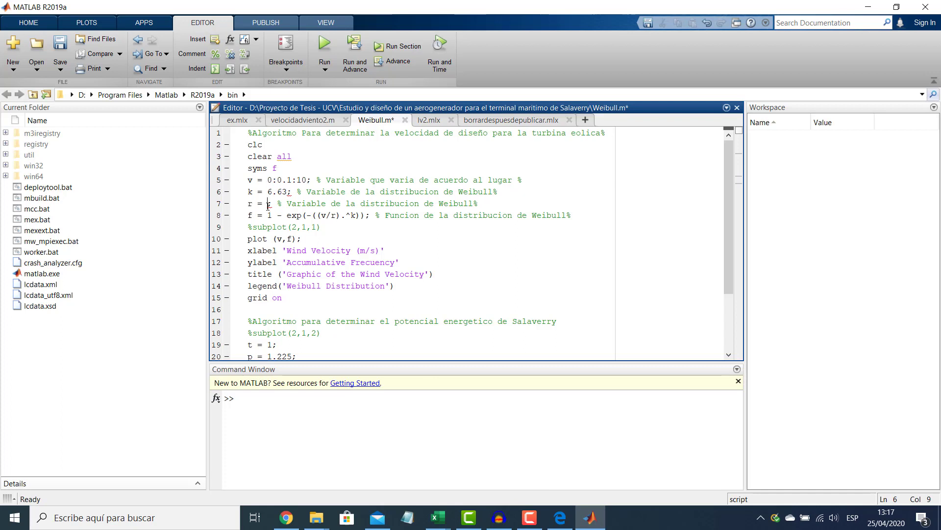
click(268, 204)
text(6.12)
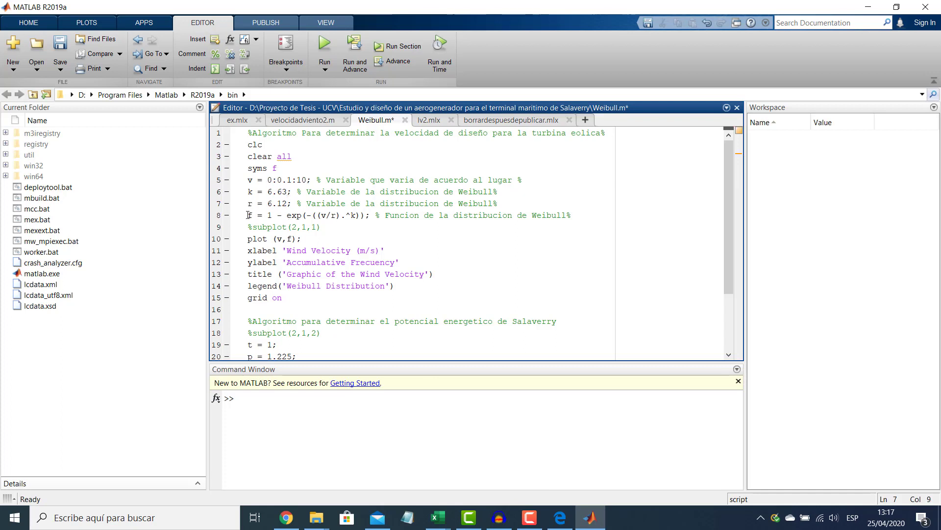
Compare the f = 1 - exp(-((v/r).^k)) expression in Weibull.m with the general Weibull equation on page 10 of the PDF
drag(249, 215, 362, 215)
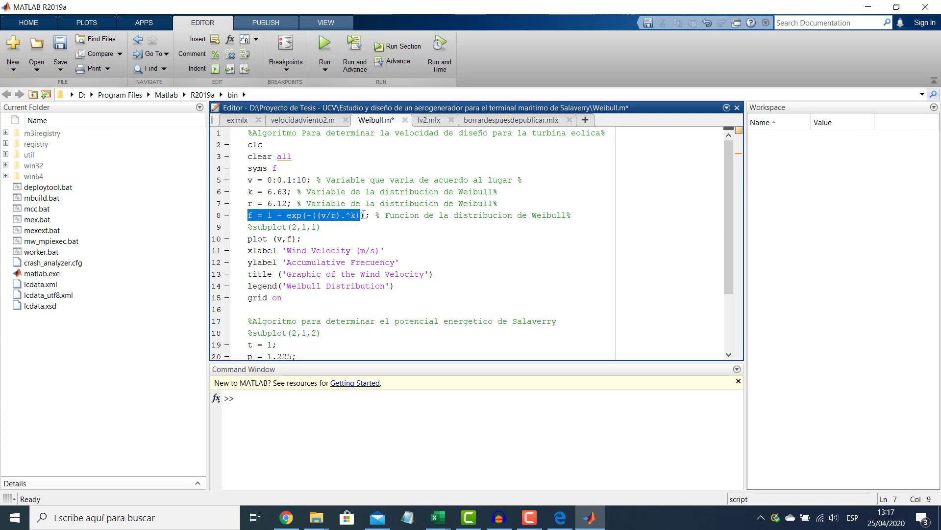
click(551, 509)
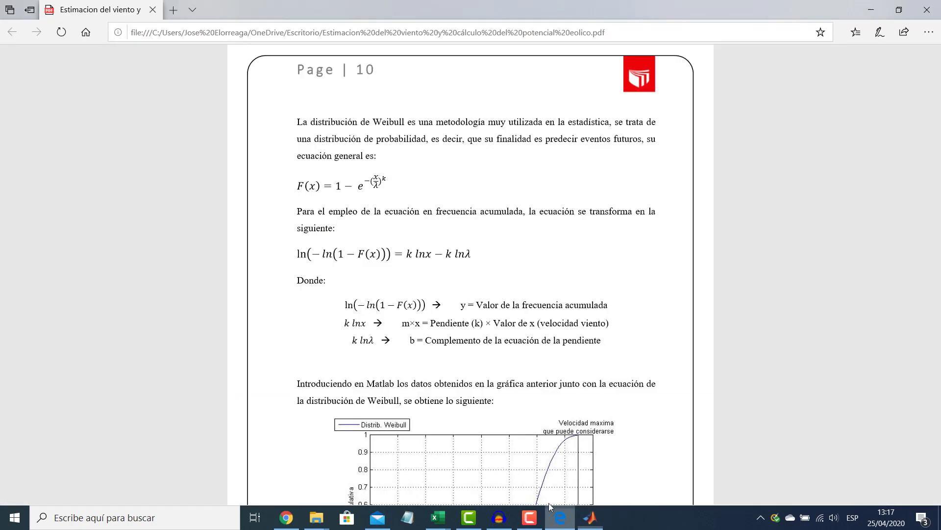
drag(357, 185, 377, 194)
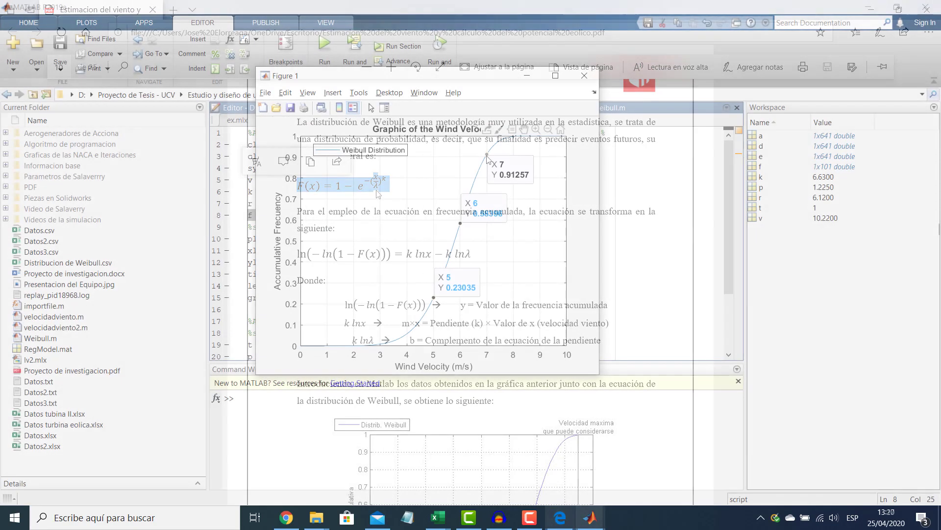